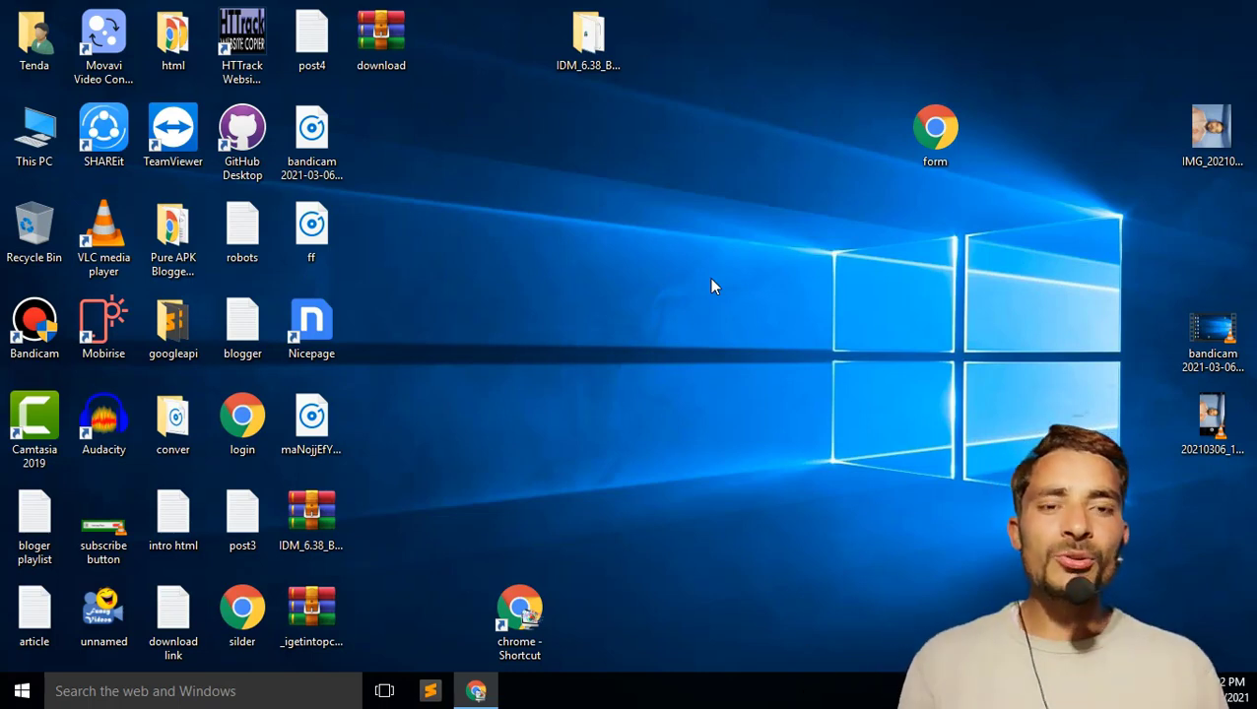
# Step: Close the extra Chrome window and return to the AdSense United States tax info questionnaire
pyautogui.click(540, 612)
pyautogui.doubleClick(541, 612)
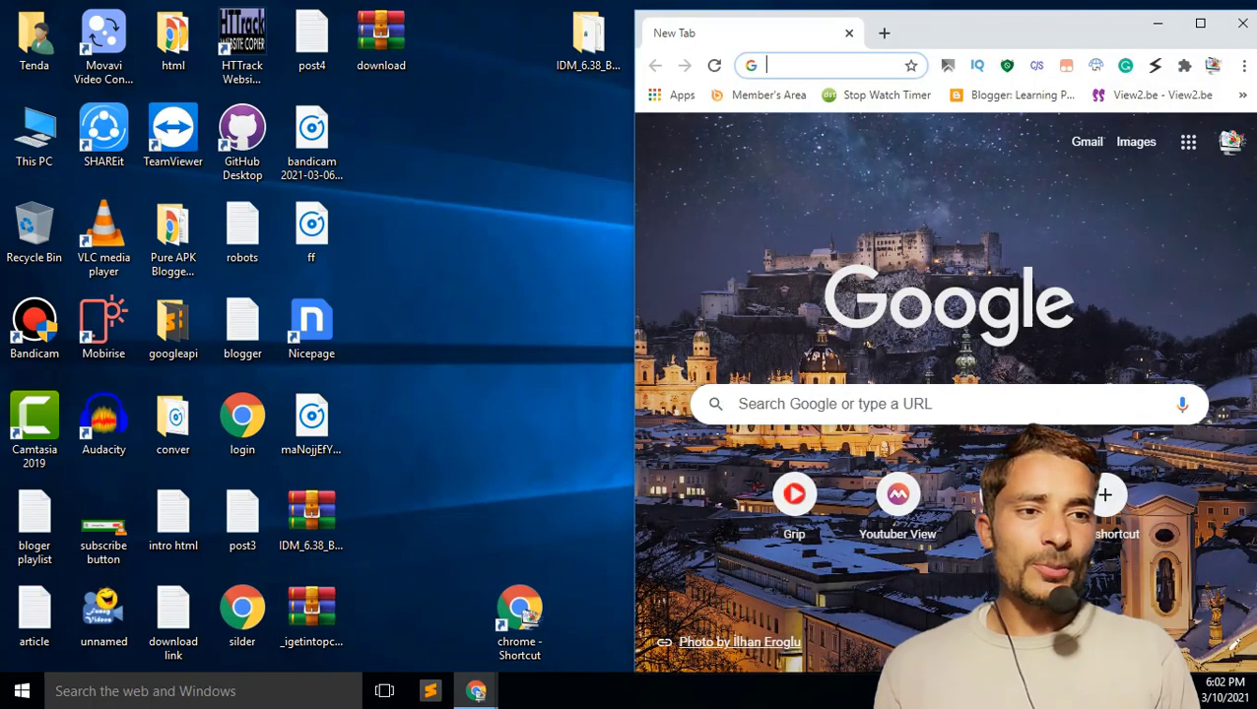
pyautogui.click(1242, 23)
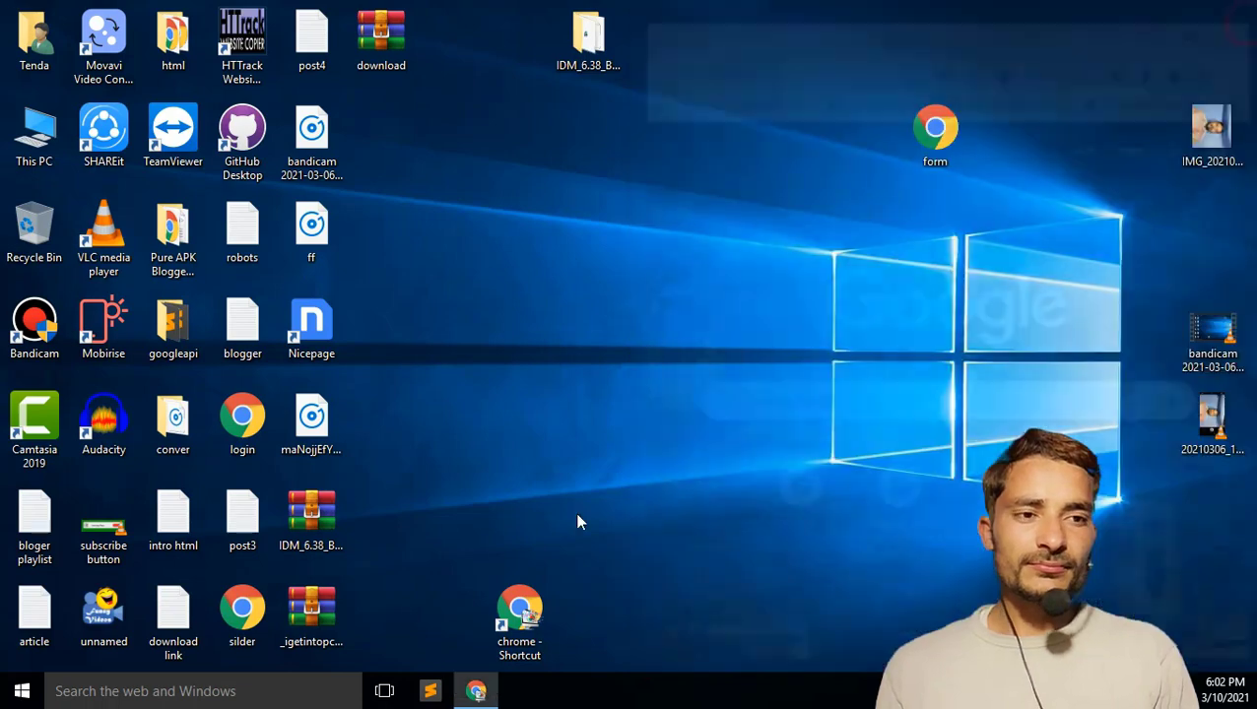
pyautogui.click(479, 690)
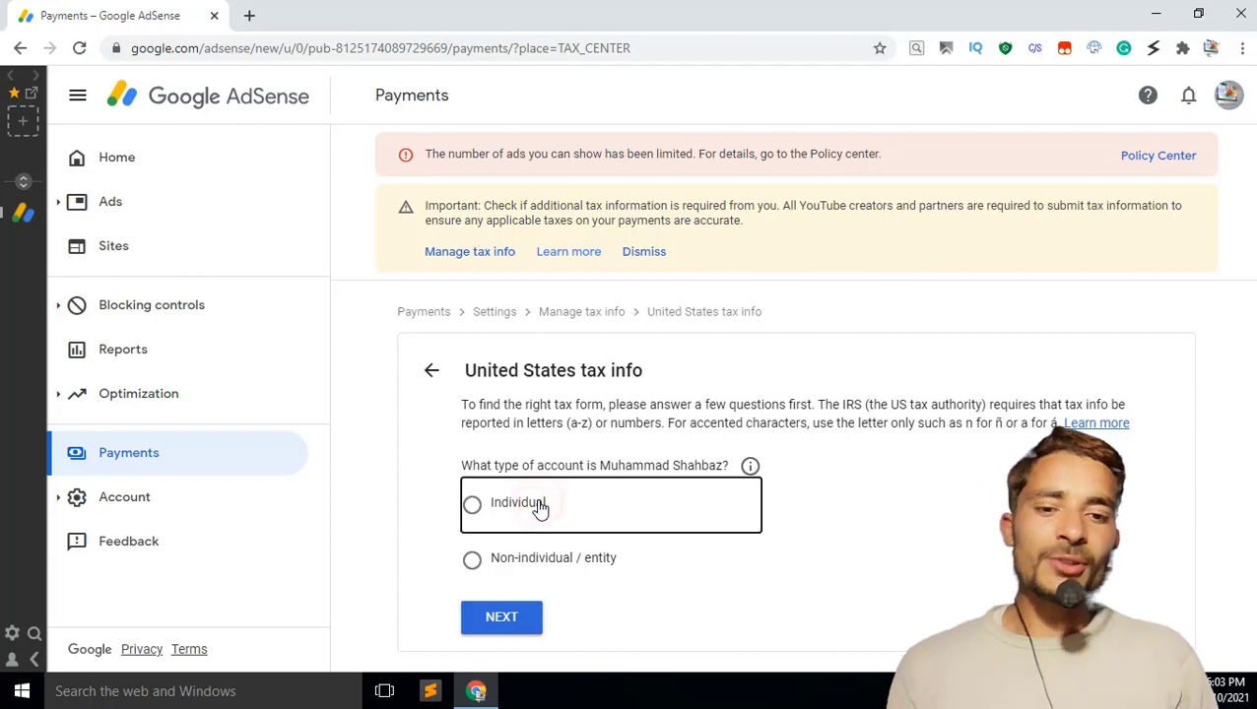
# Step: Answer Individual, not a US citizen or resident, and start the W-8BEN form
pyautogui.click(476, 506)
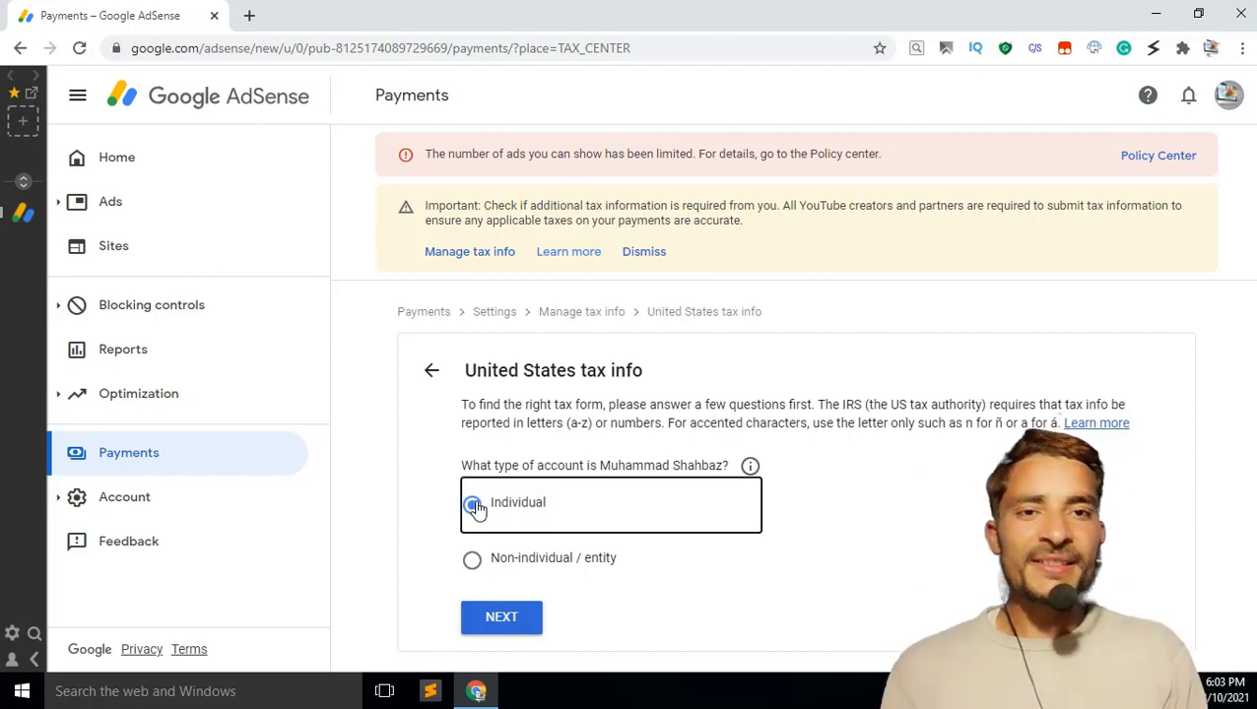
pyautogui.click(502, 617)
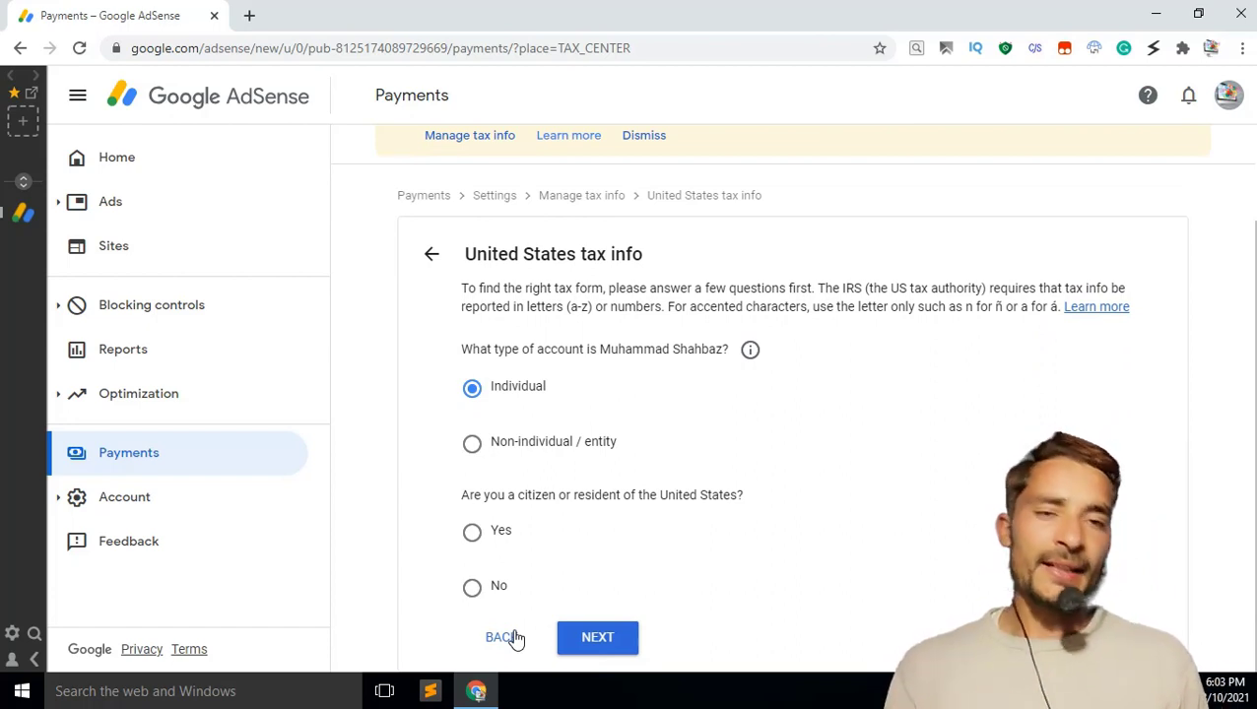
pyautogui.click(483, 592)
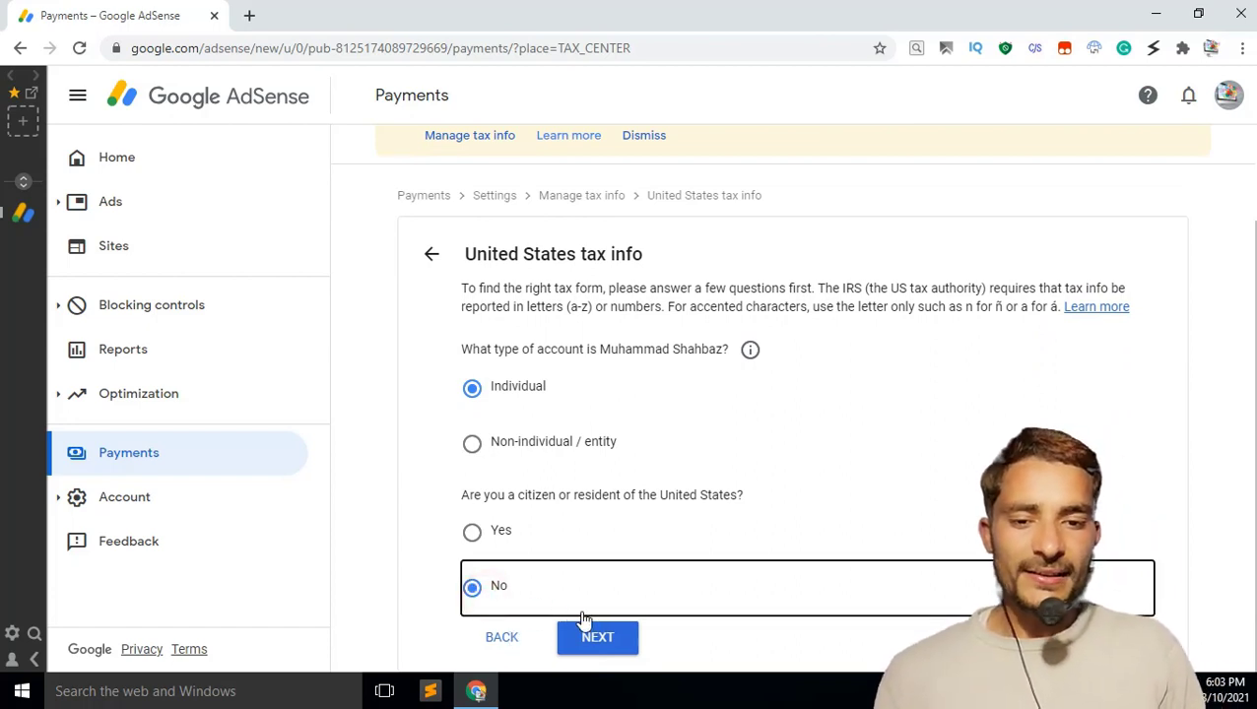
pyautogui.click(614, 640)
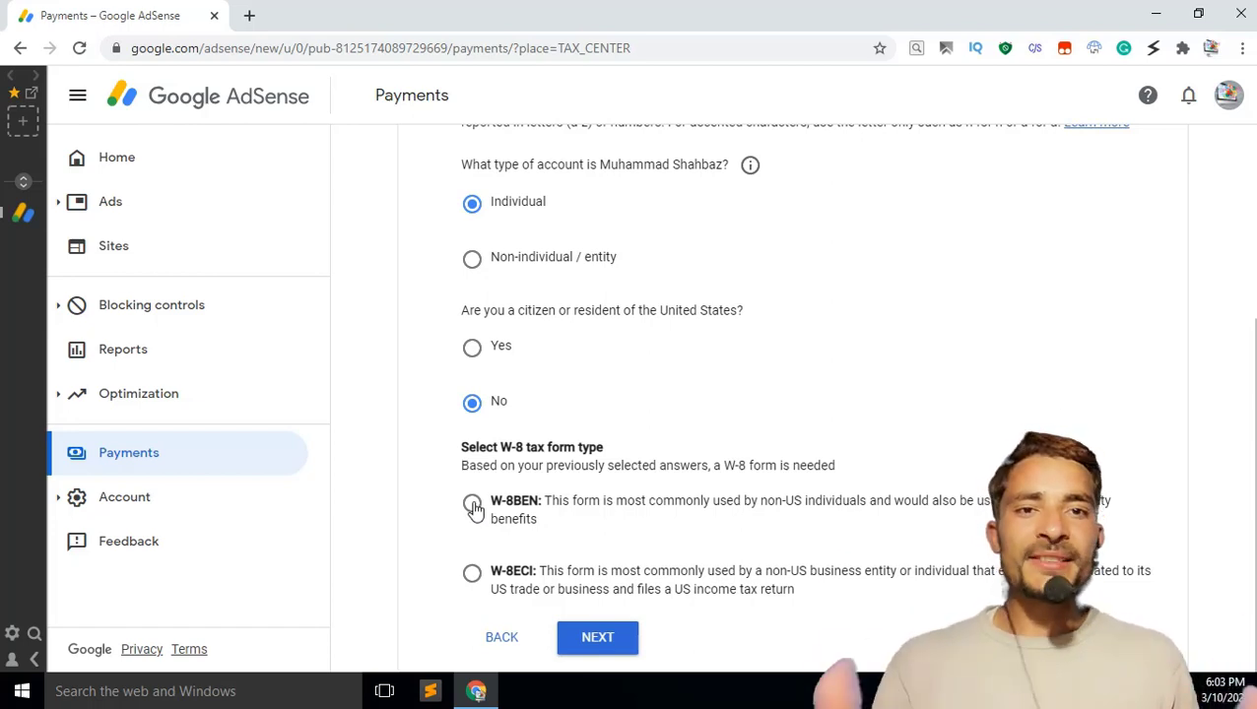
pyautogui.click(473, 506)
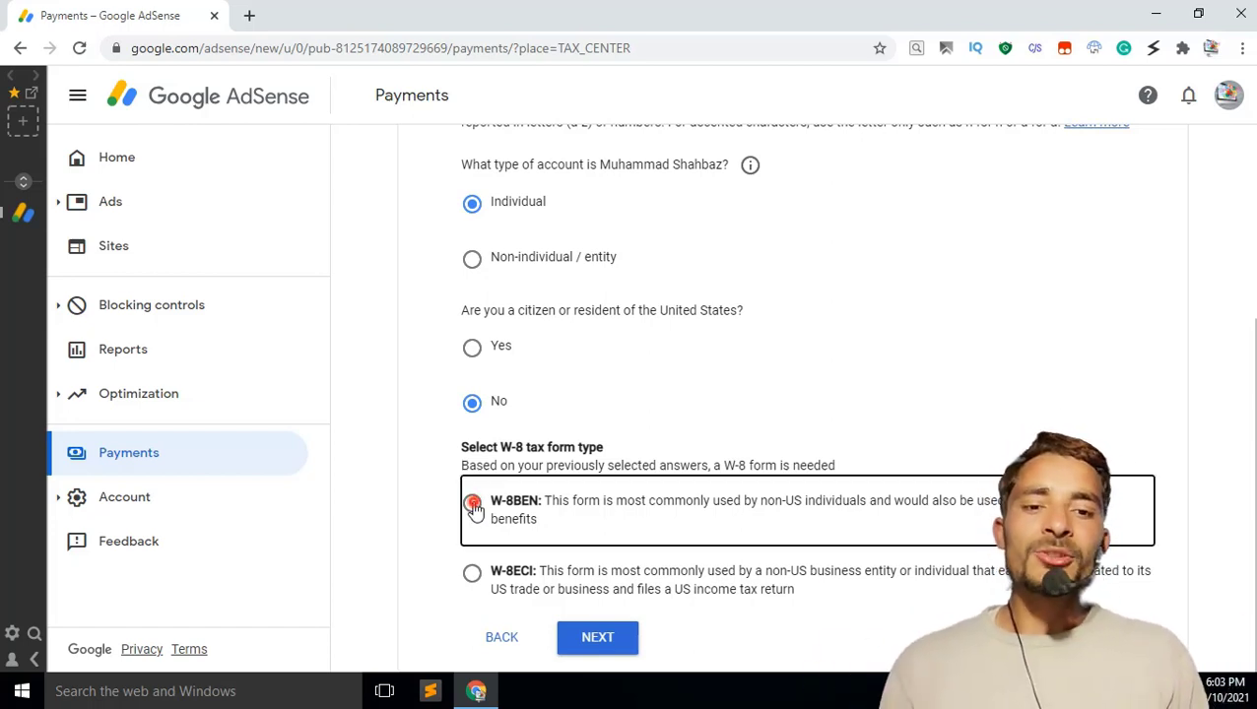
pyautogui.click(619, 640)
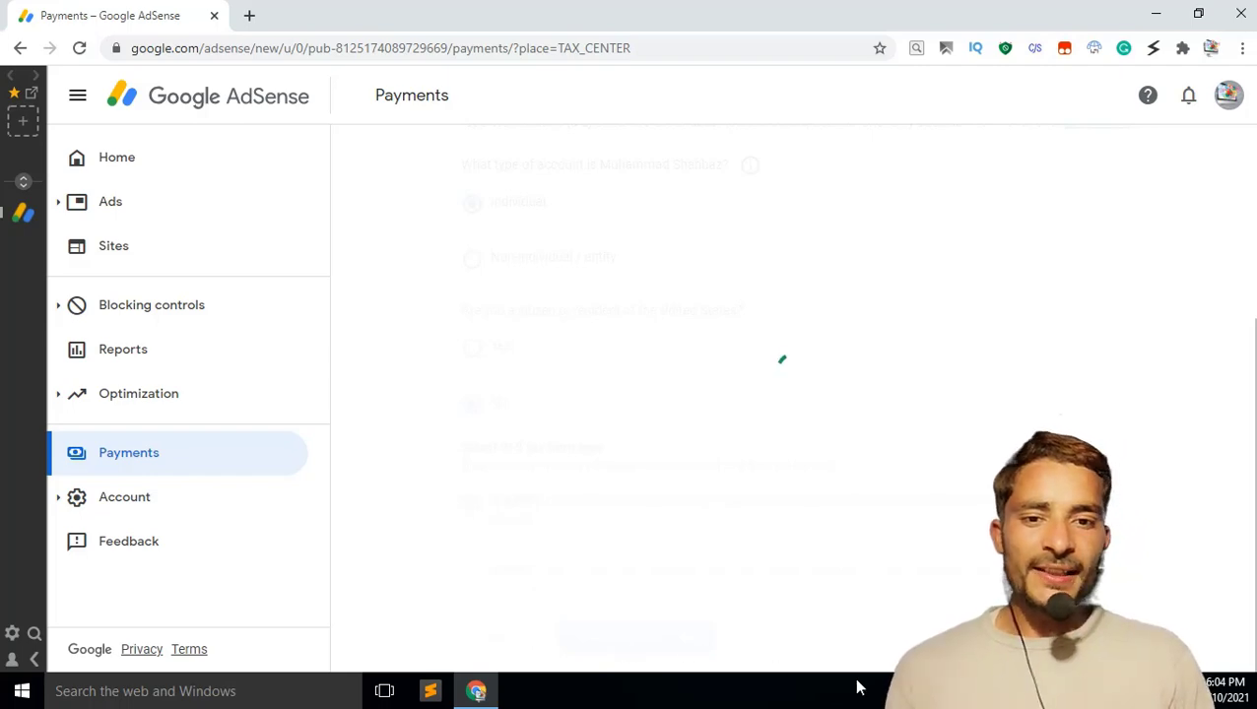
# Step: Leave the Foreign TIN and US ITIN/SSN fields blank on the tax identity step
pyautogui.scroll(-1, 879, 559)
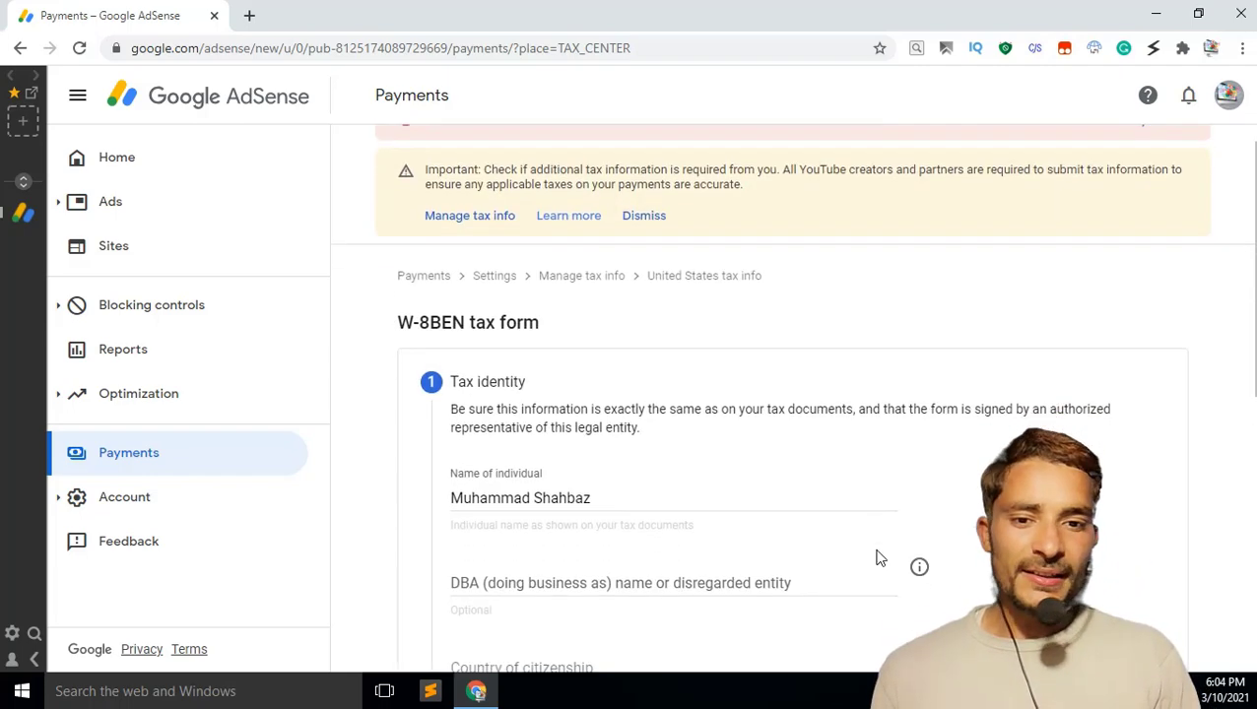
pyautogui.scroll(-6, 880, 558)
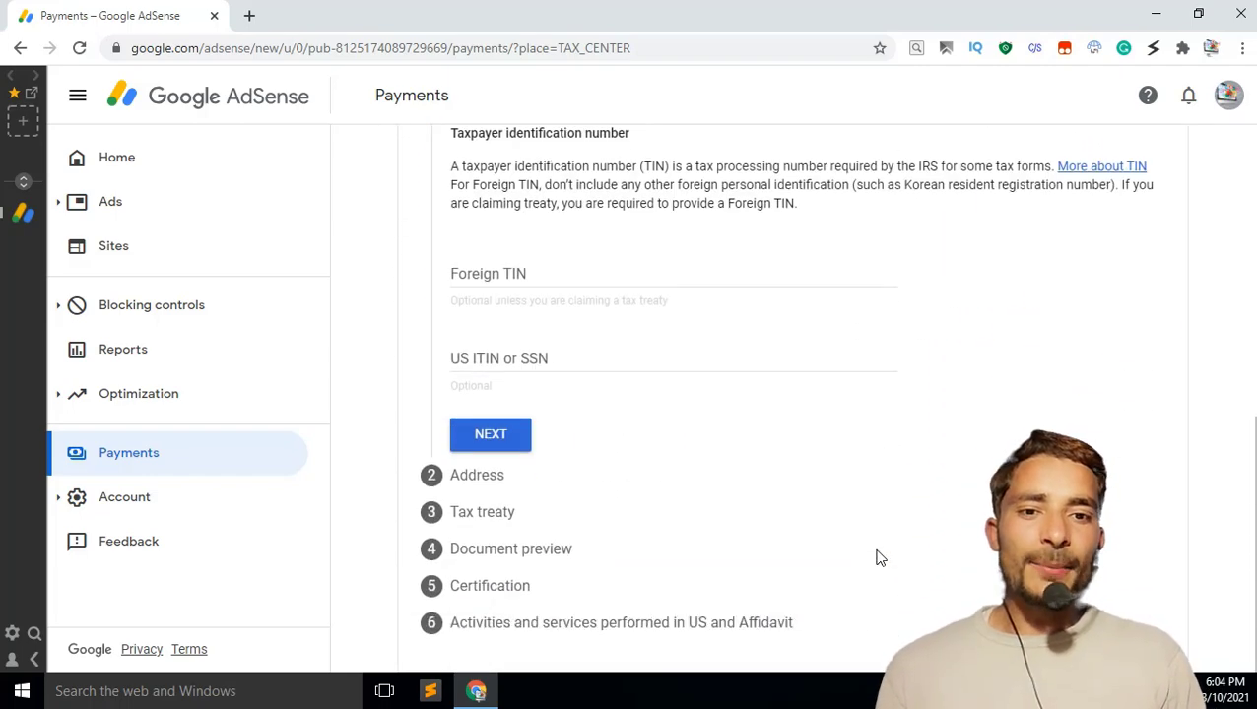
pyautogui.scroll(2, 855, 540)
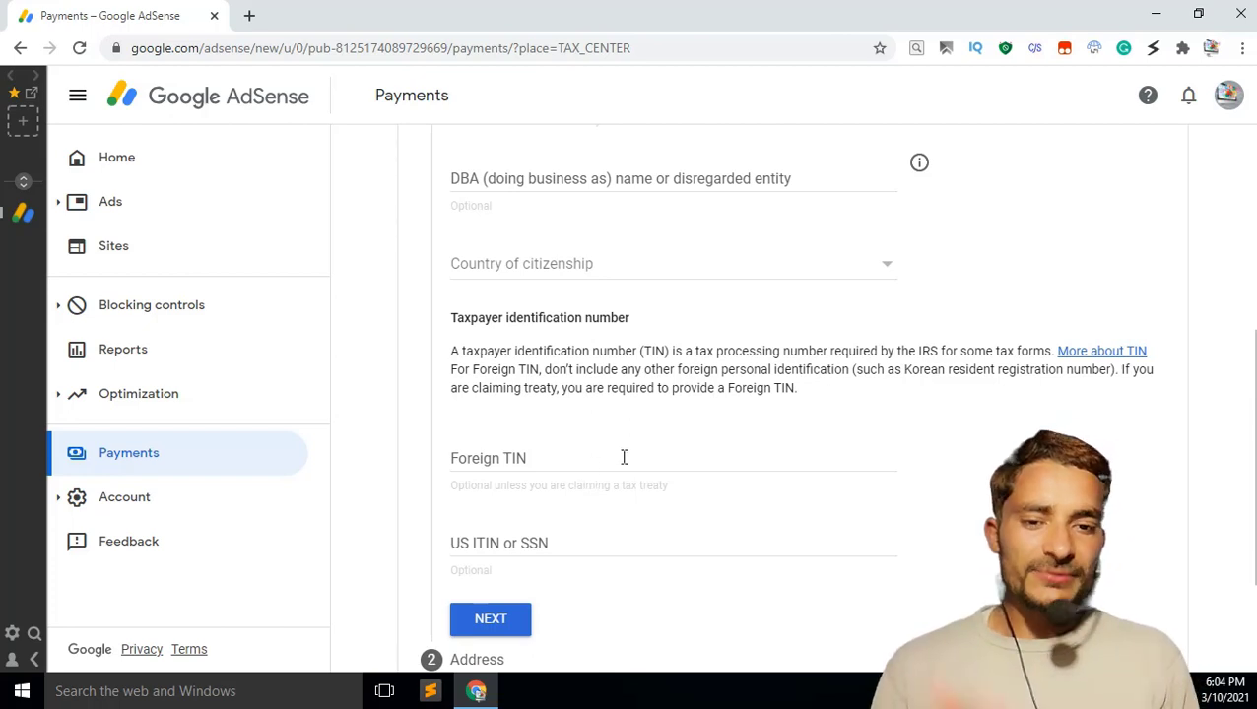
pyautogui.click(623, 455)
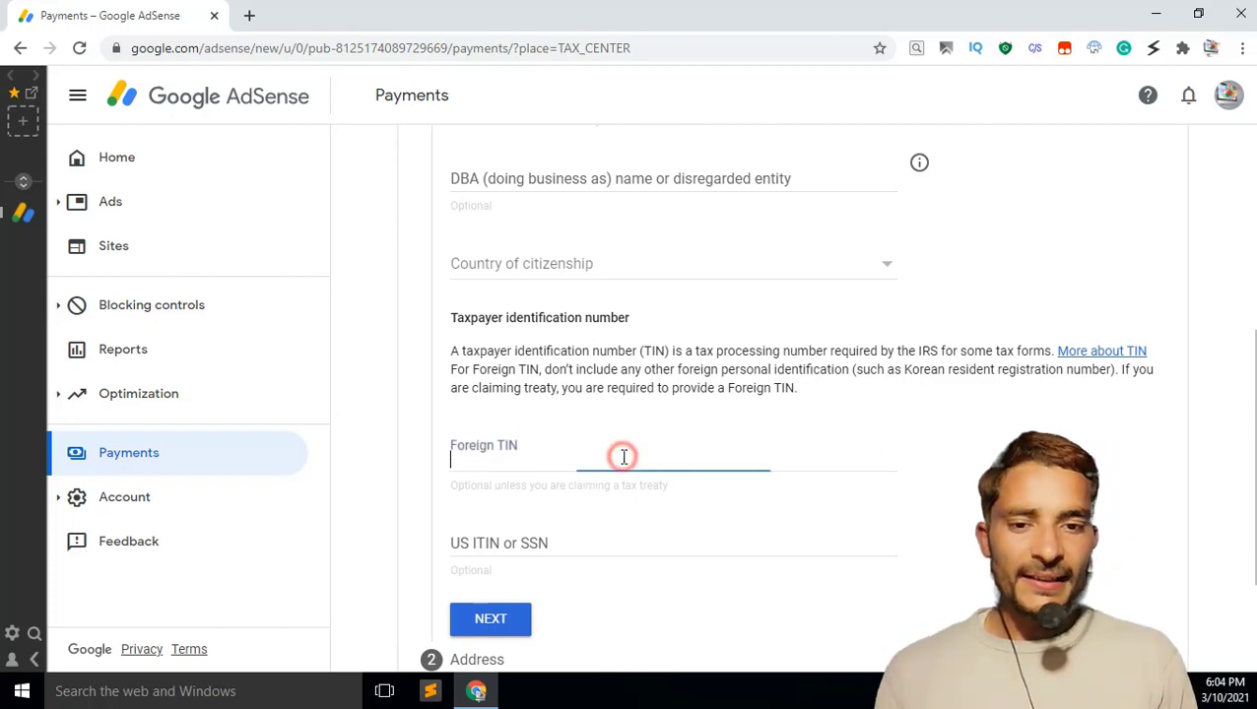
pyautogui.click(634, 549)
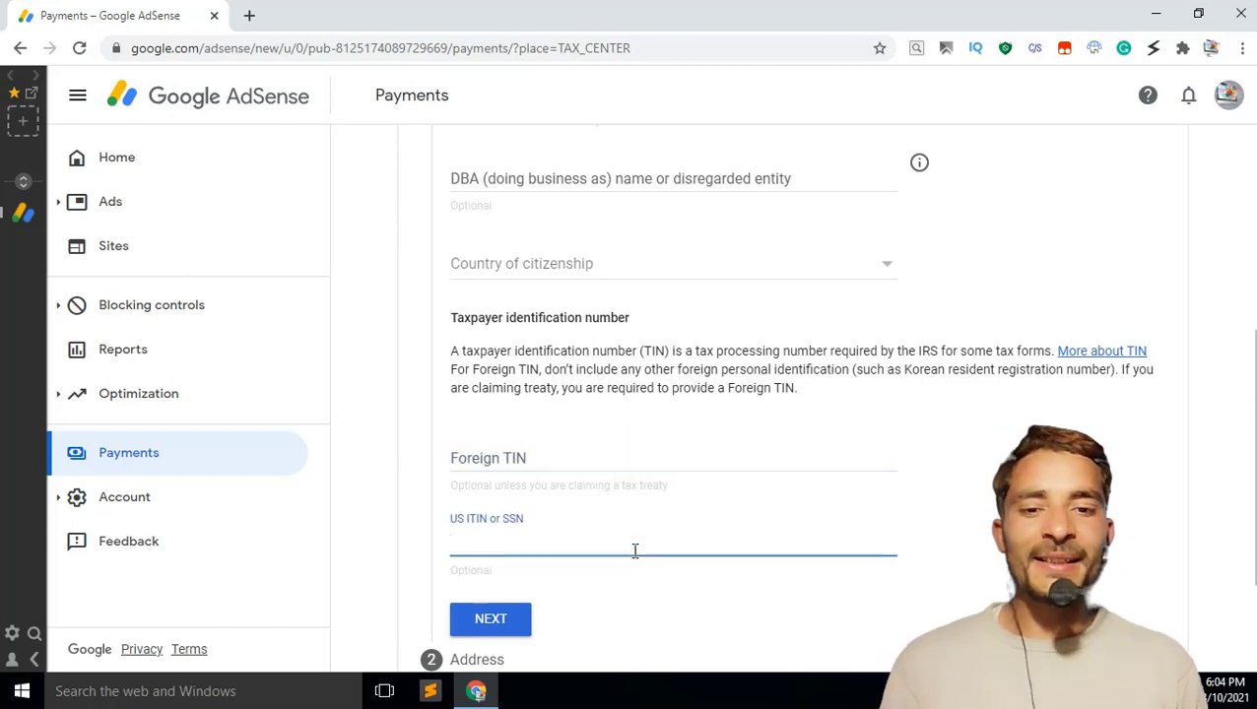
pyautogui.click(500, 631)
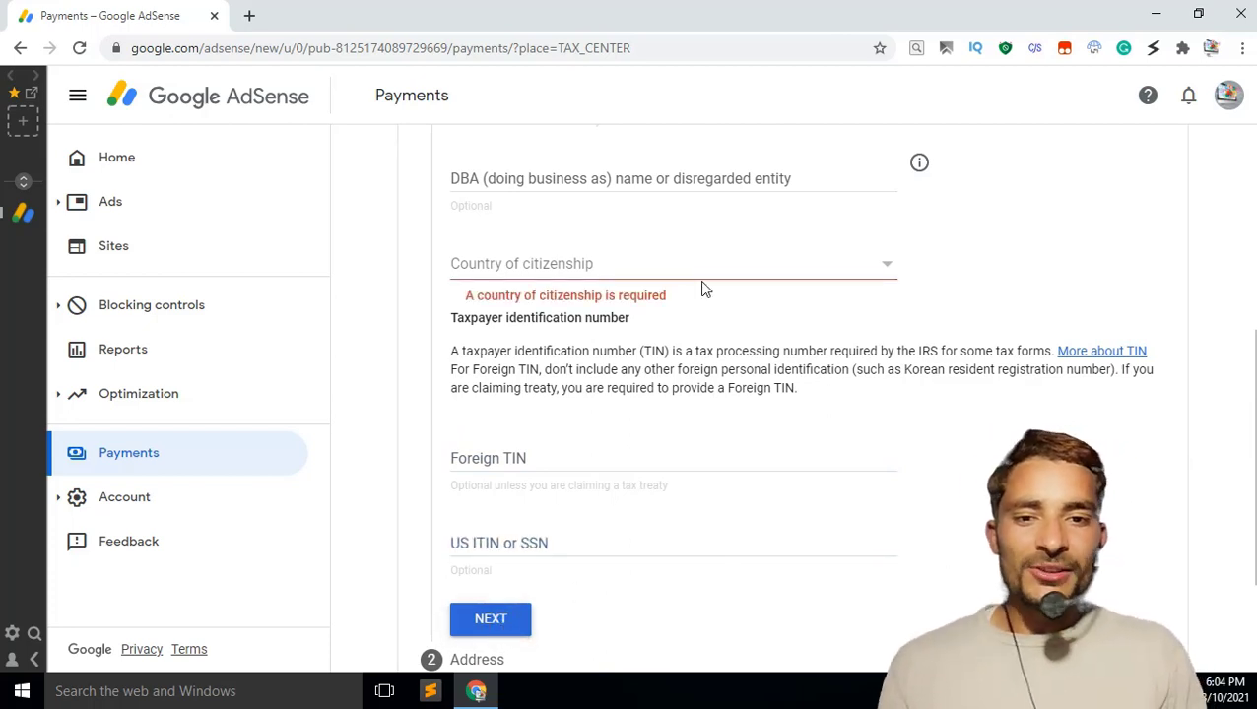
# Step: Set country of citizenship to Pakistan and continue to the Address step
pyautogui.click(742, 254)
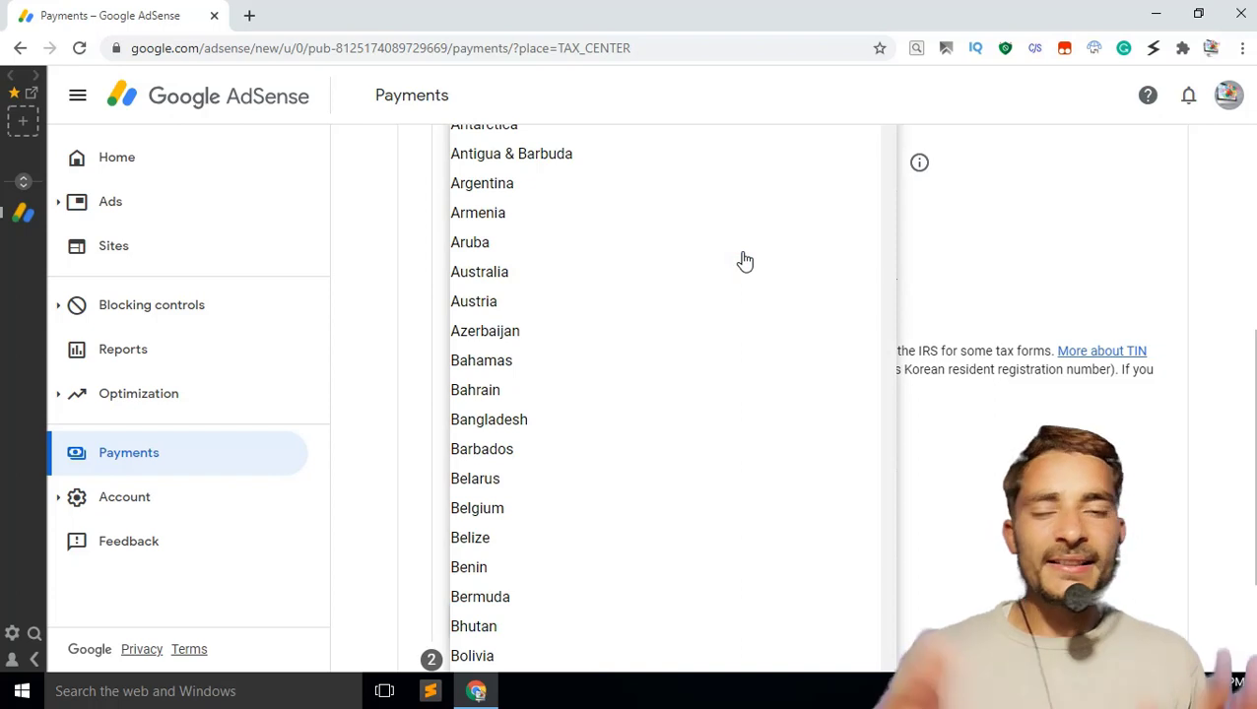
pyautogui.write('p')
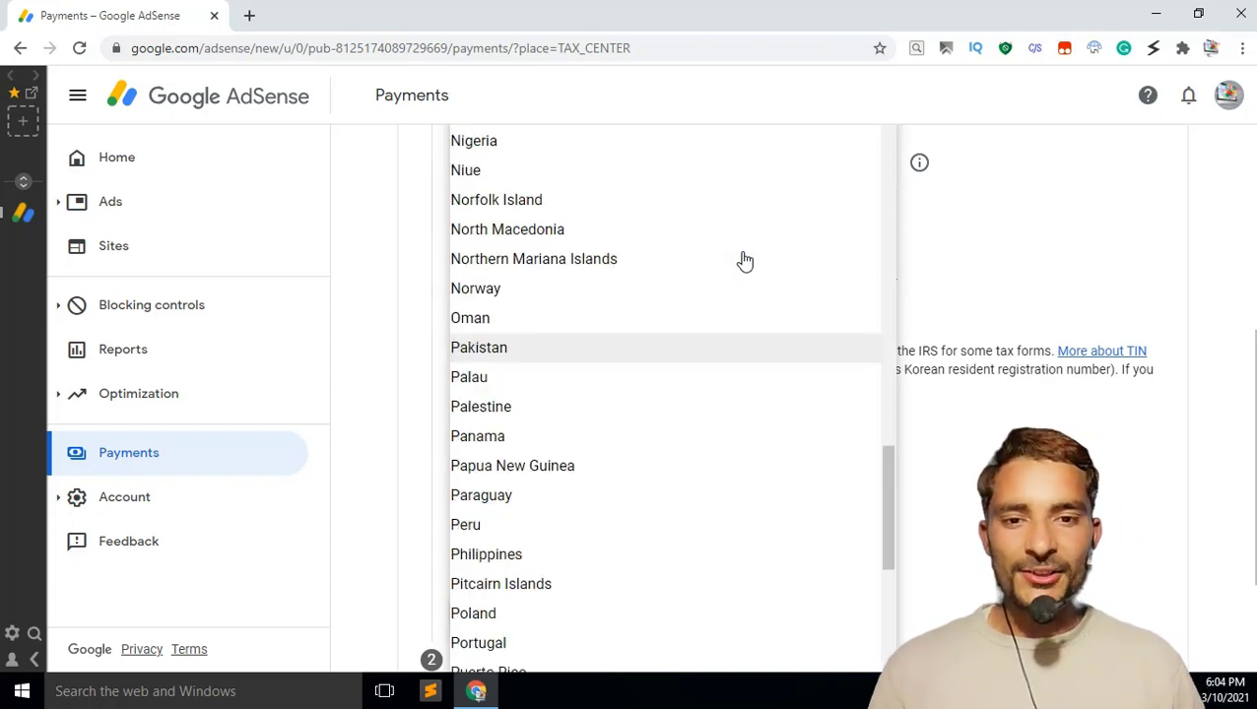
pyautogui.press('Return')
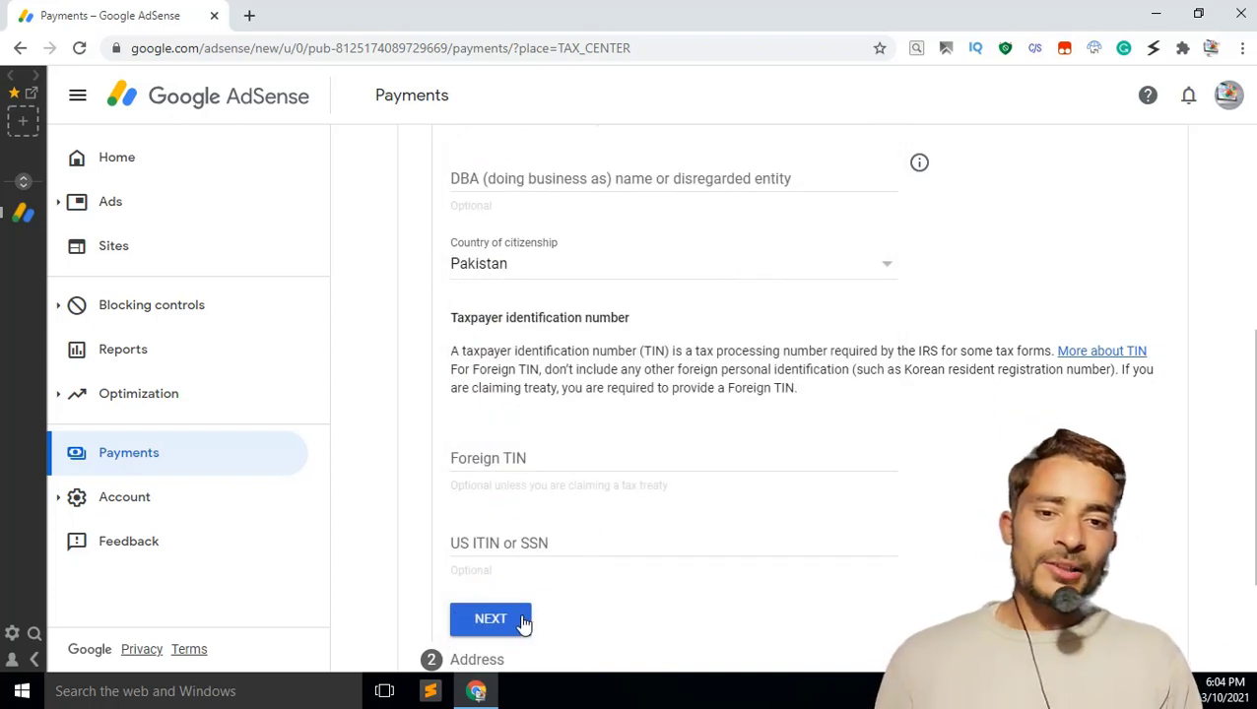
pyautogui.click(490, 619)
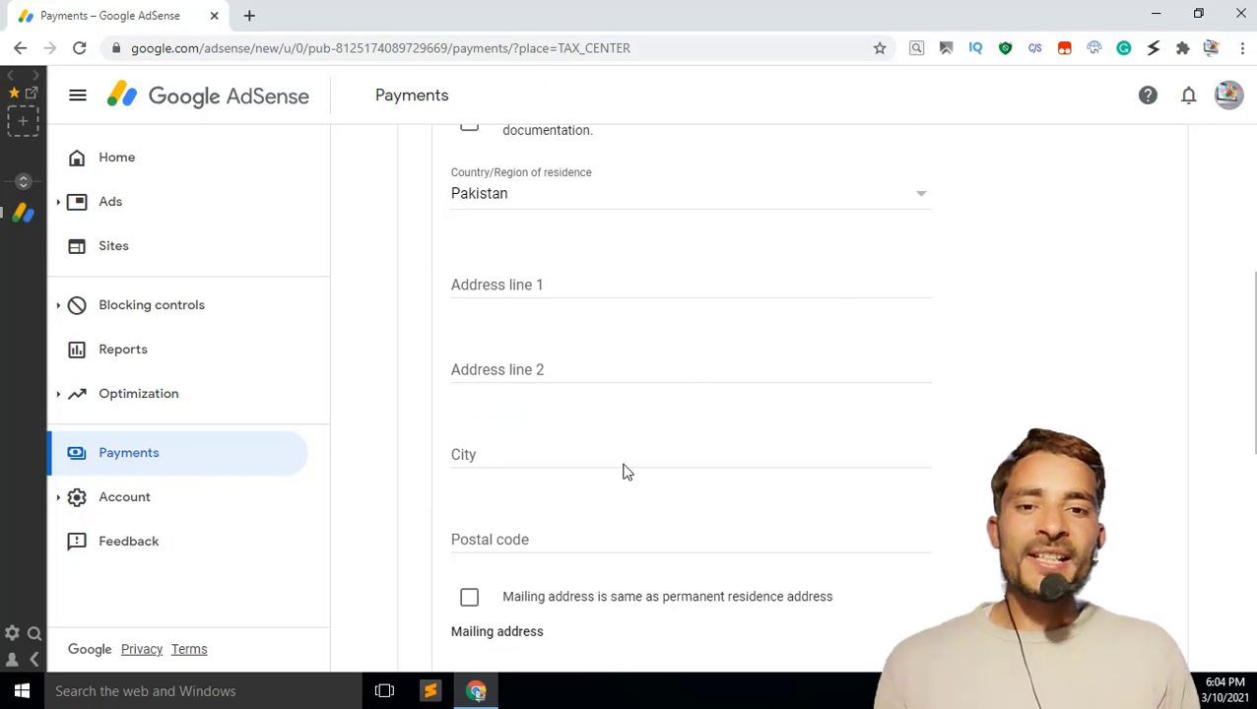
# Step: Autofill the saved address, clear address line 1, and paste the street into line 2
pyautogui.click(732, 288)
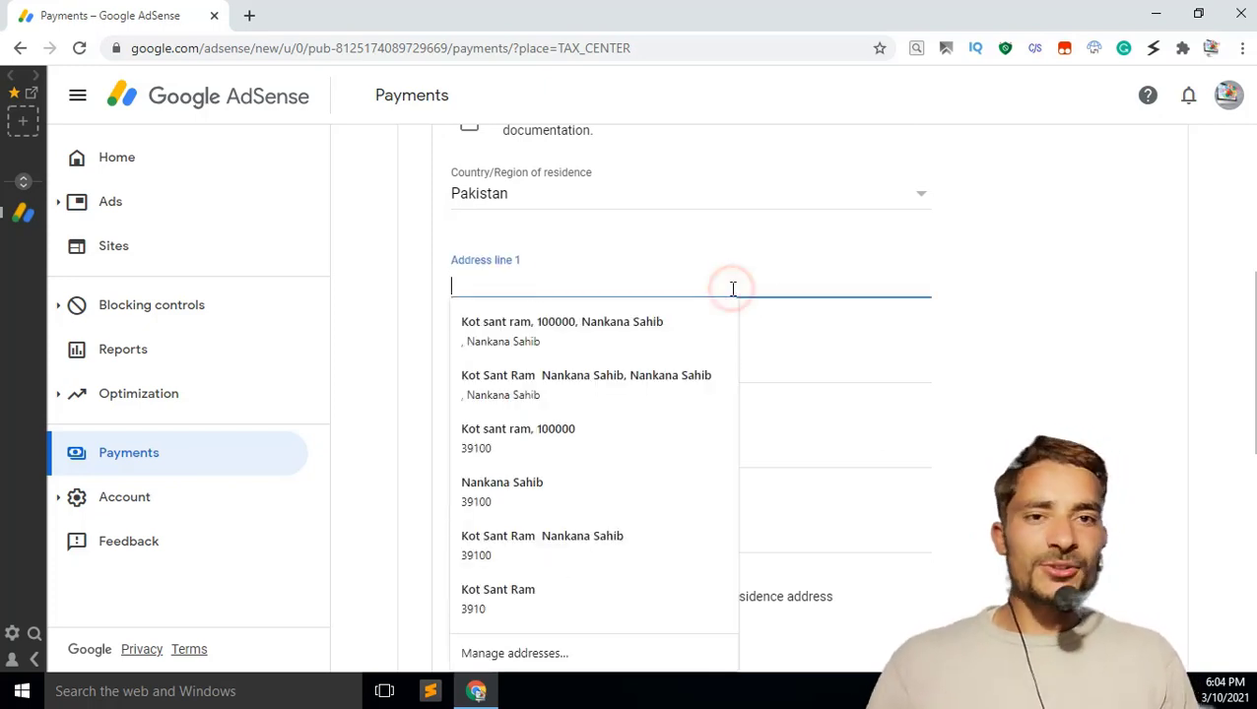
pyautogui.click(665, 322)
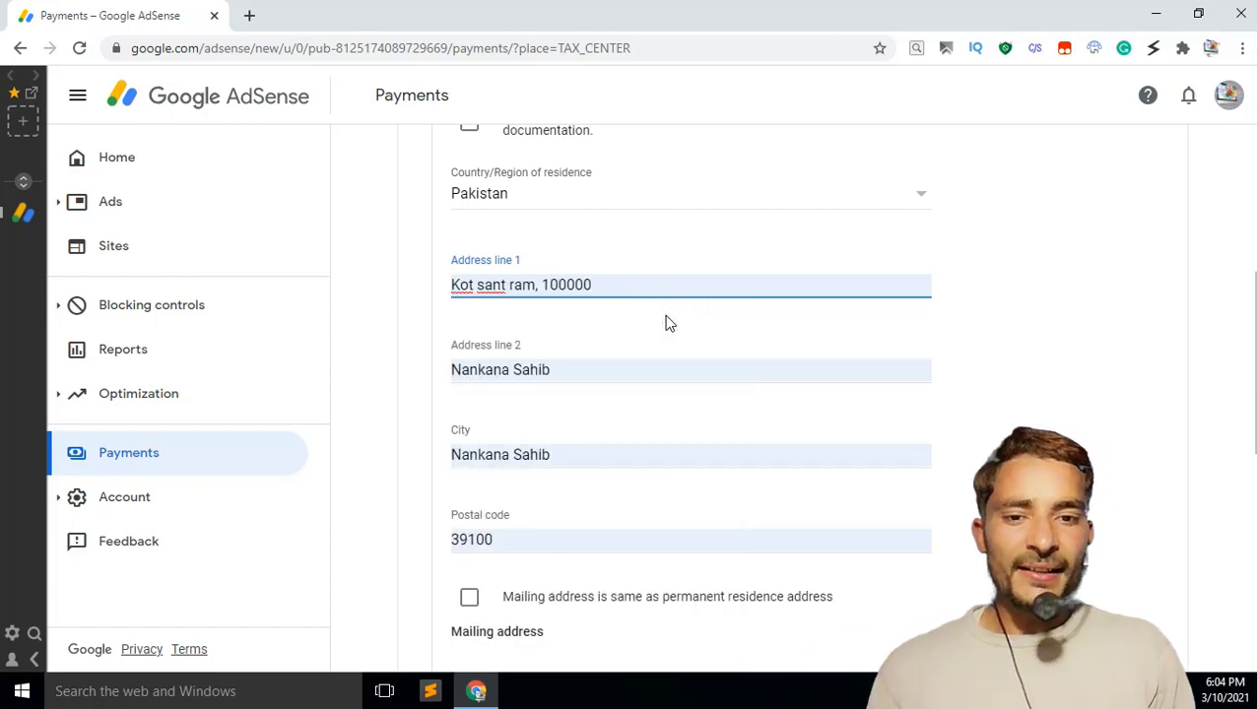
pyautogui.tripleClick(620, 285)
pyautogui.hotkey('ctrl', 'c')
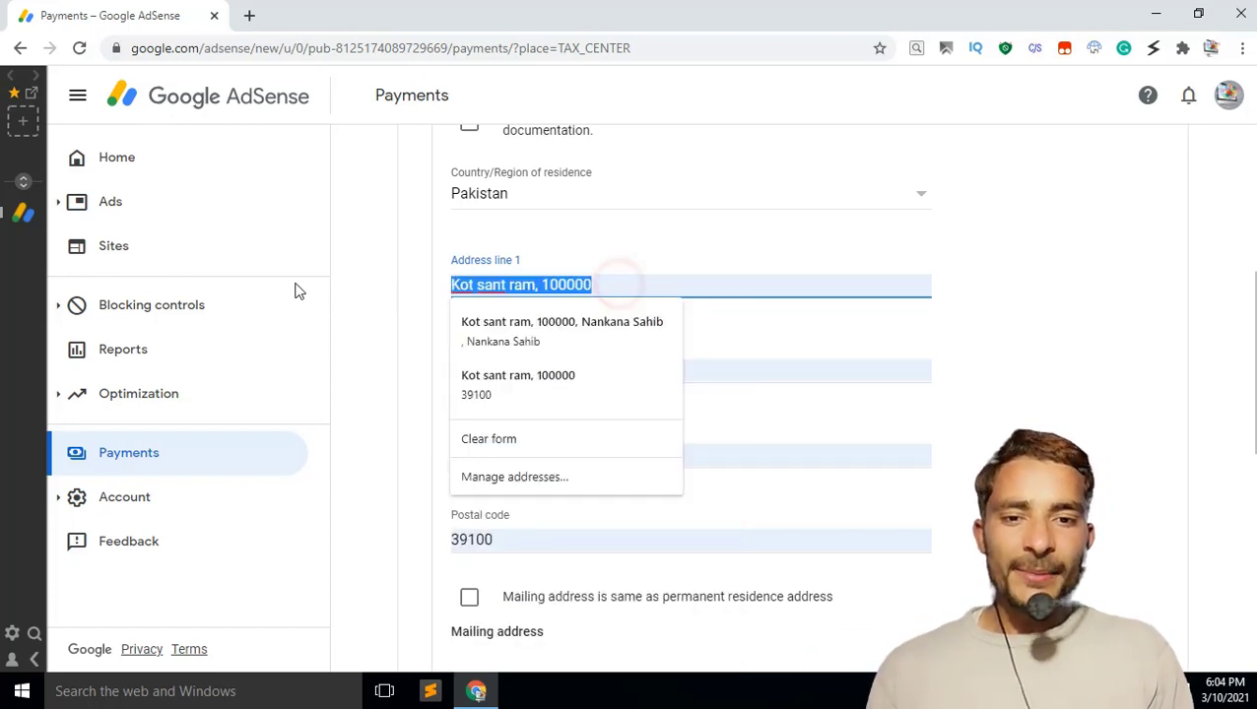
pyautogui.press('BackSpace')
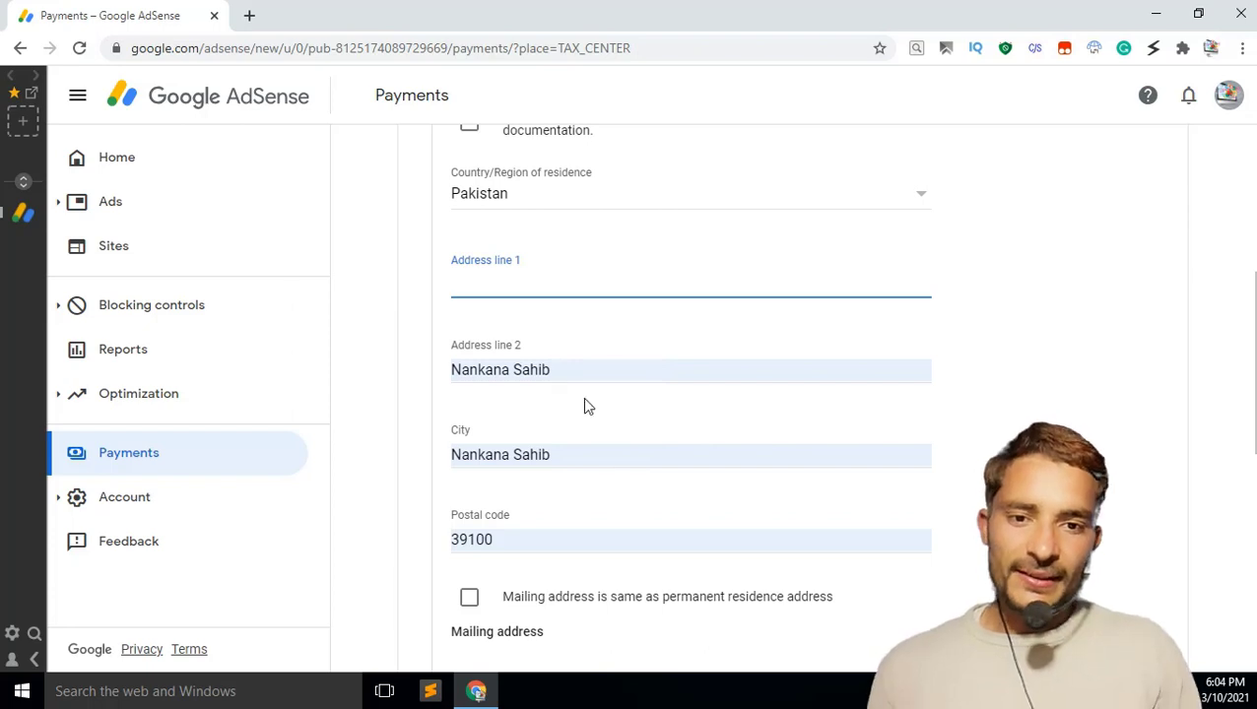
pyautogui.tripleClick(564, 370)
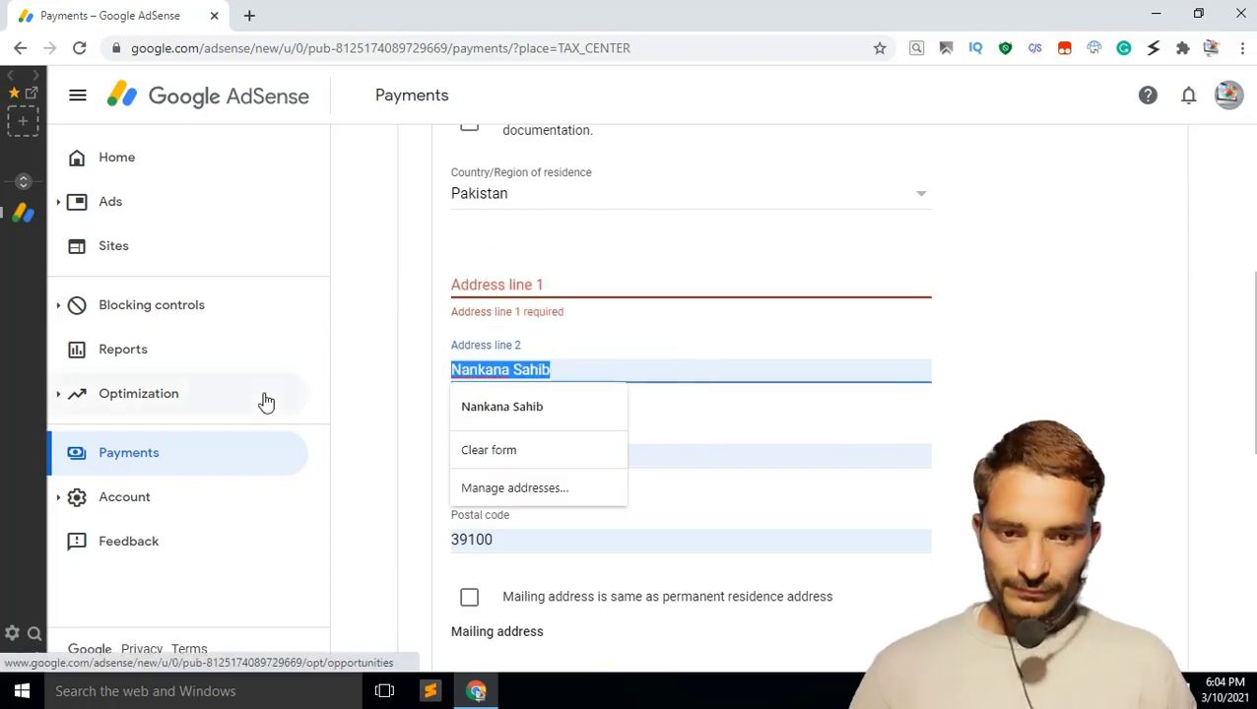
pyautogui.hotkey('ctrl', 'v')
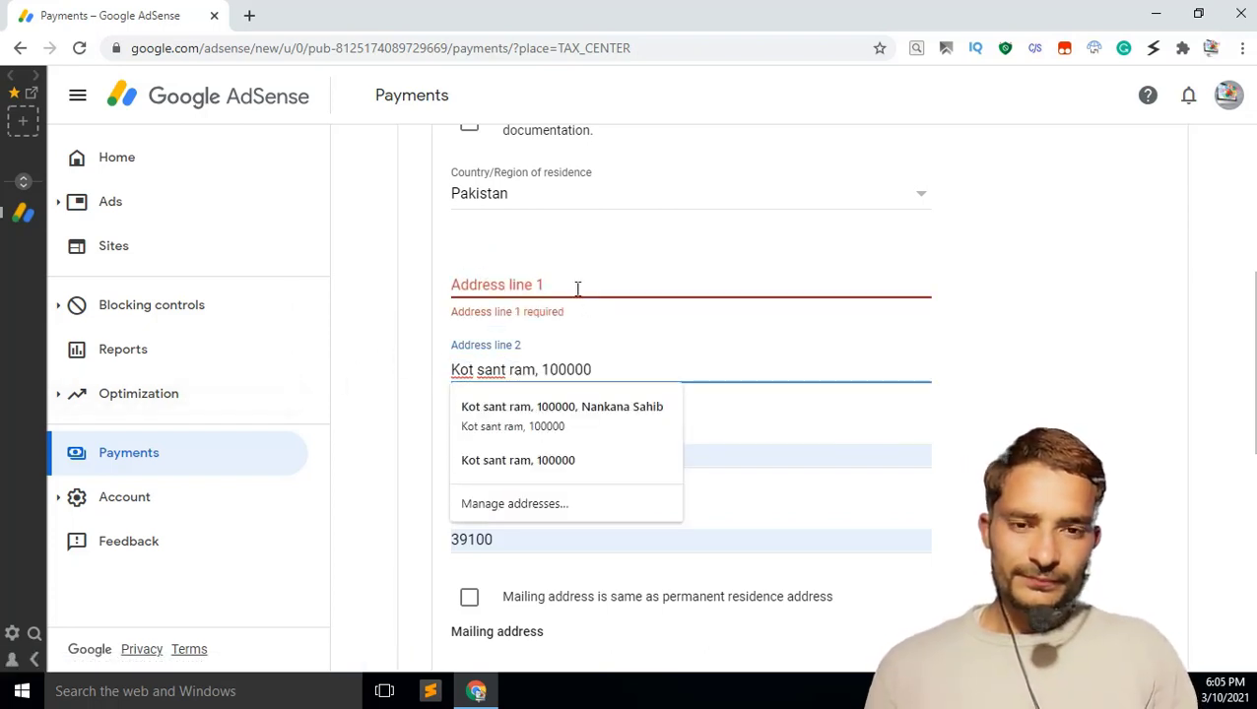
# Step: Enter the account holder's full name in address line 1
pyautogui.click(577, 287)
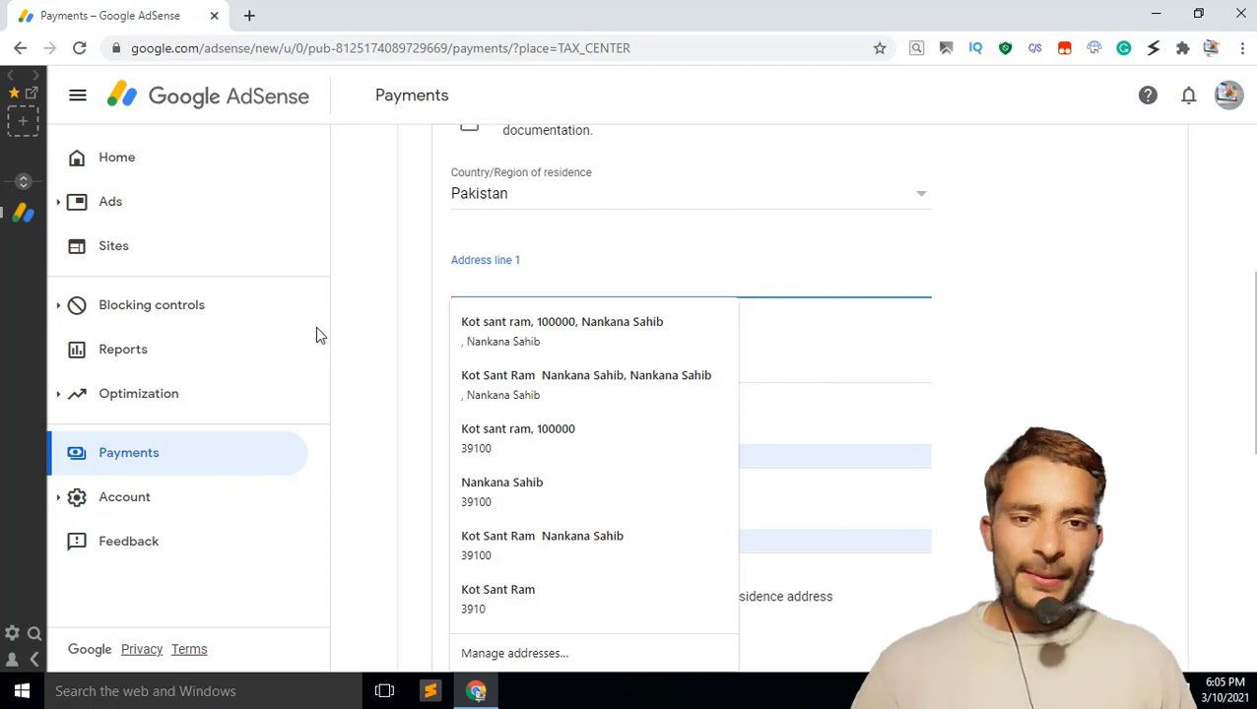
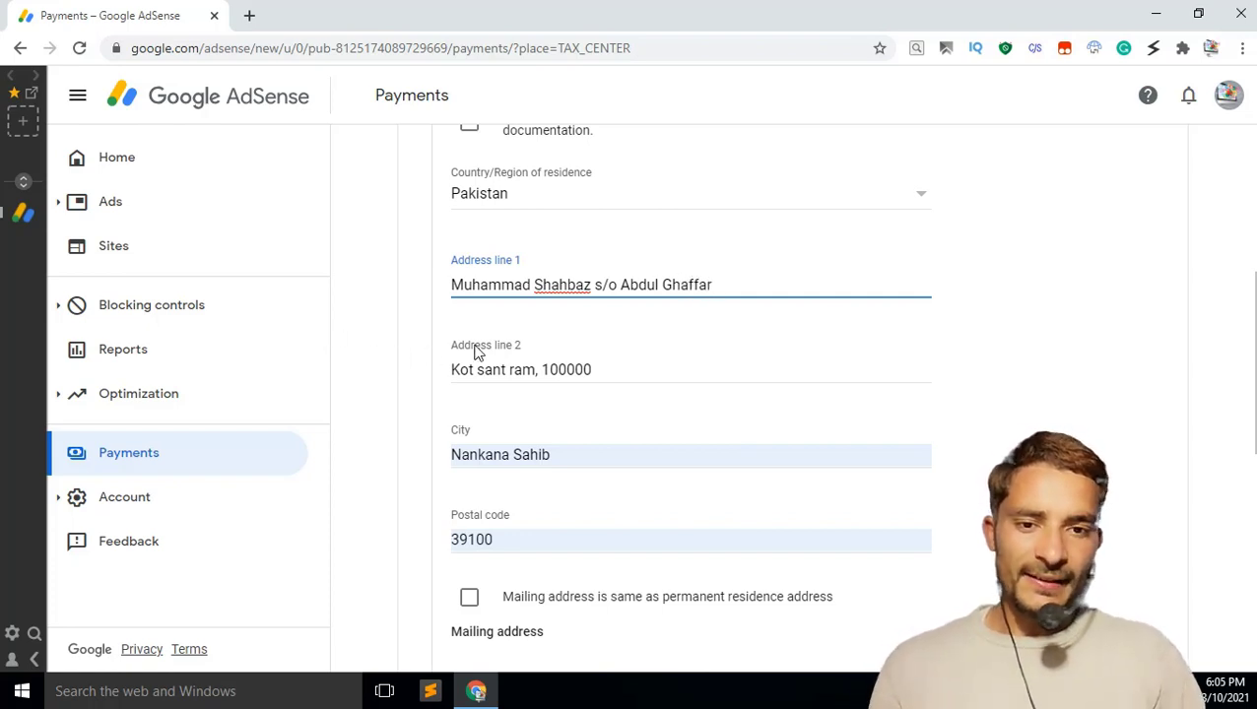
# Step: Replace the trailing number in address line 2 with the town name
pyautogui.click(592, 368)
pyautogui.moveTo(592, 368); pyautogui.dragTo(541, 369)
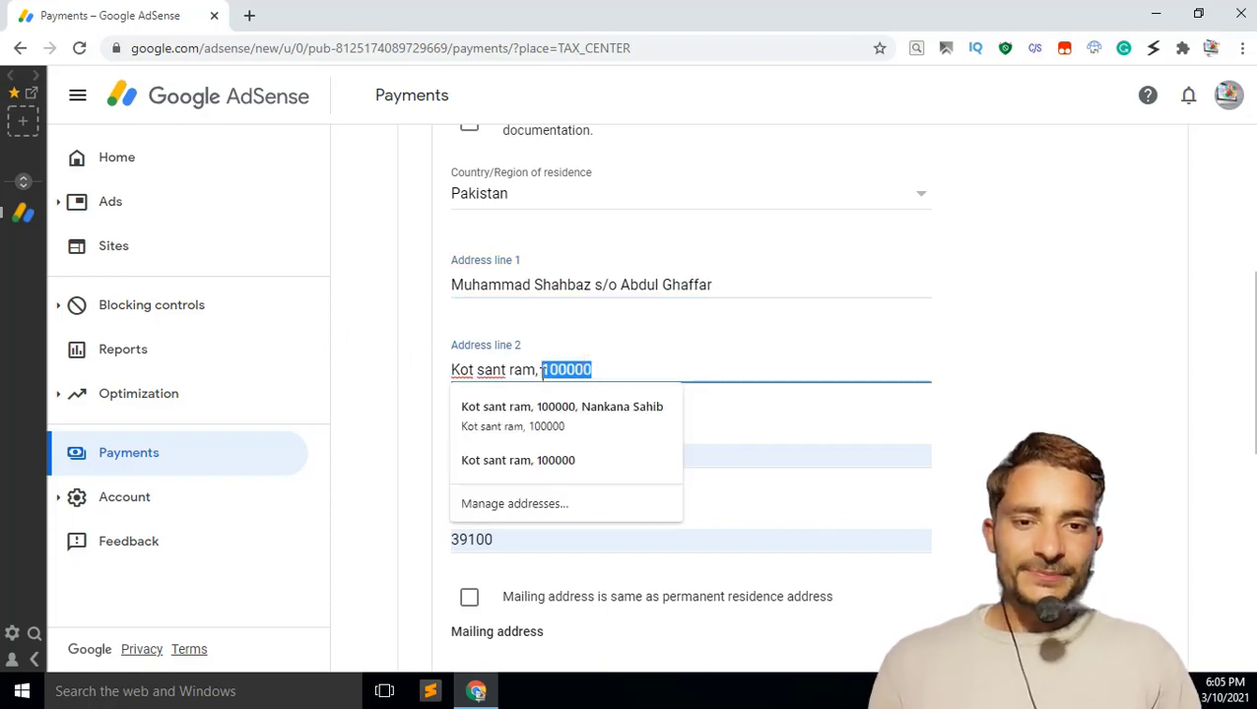
pyautogui.write('N')
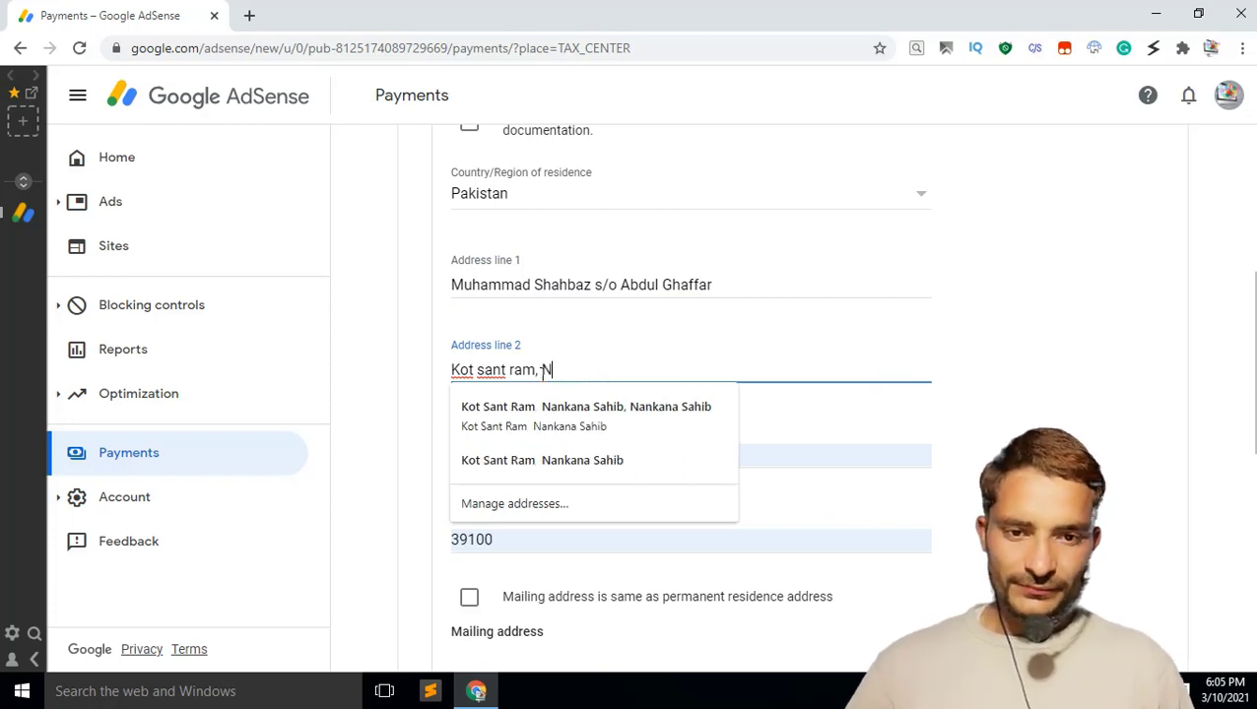
pyautogui.write('ankna')
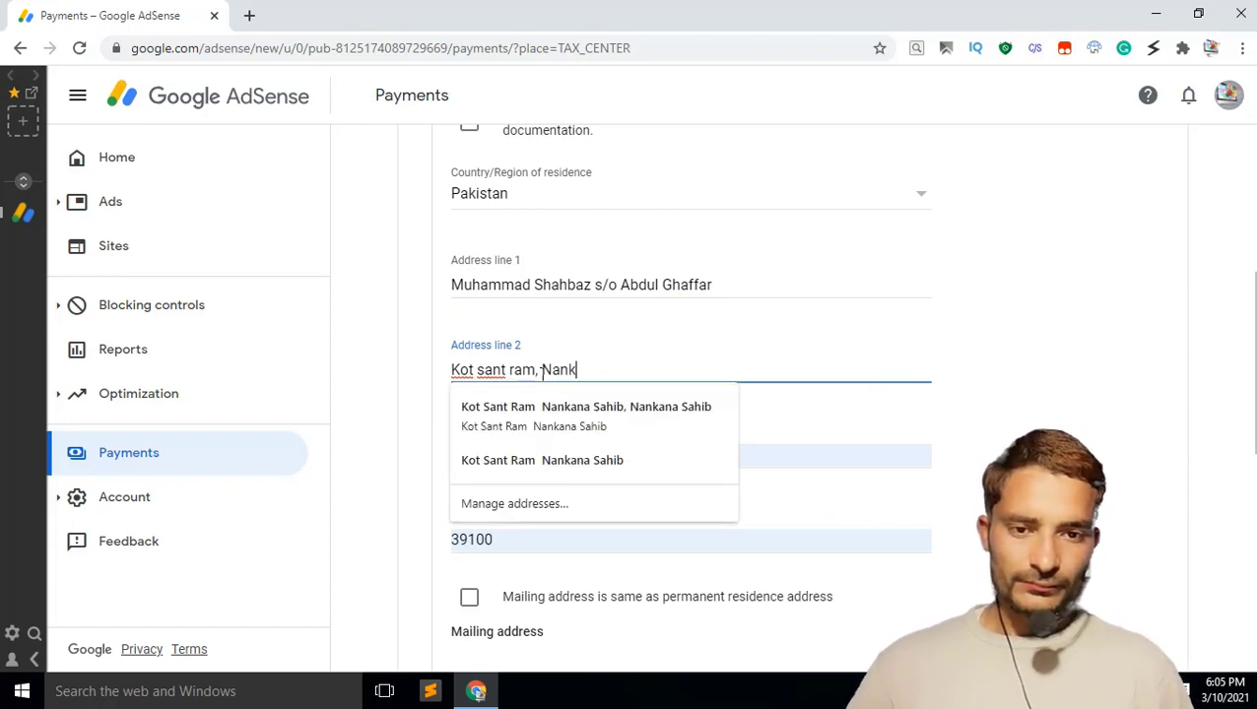
pyautogui.press('BackSpace')
pyautogui.press('BackSpace')
pyautogui.write('ana ')
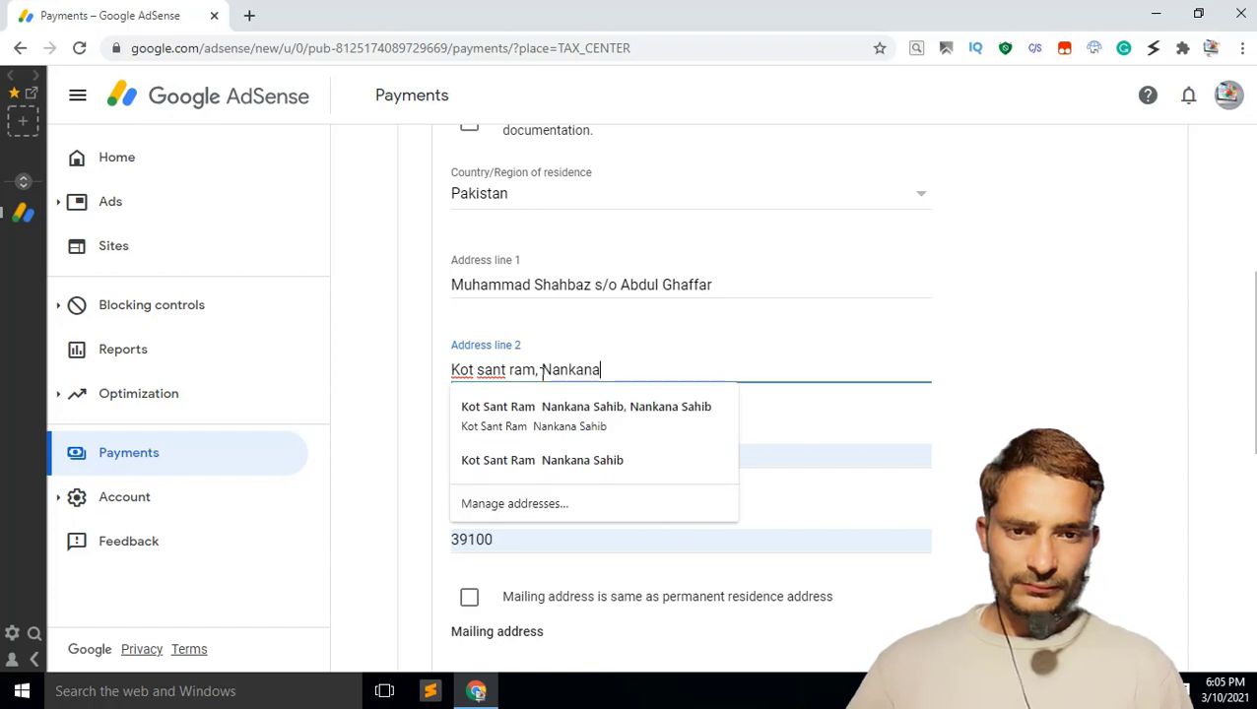
pyautogui.write('Sahbi')
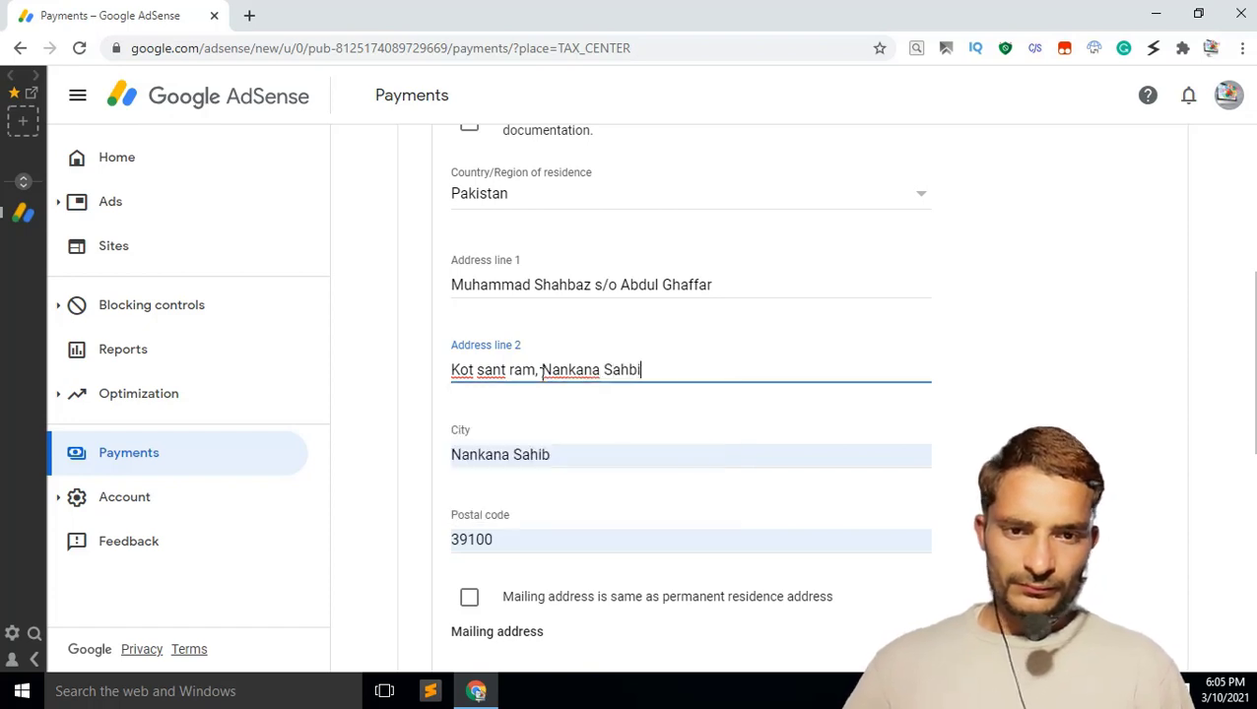
pyautogui.press('BackSpace')
pyautogui.press('BackSpace')
pyautogui.write('ib')
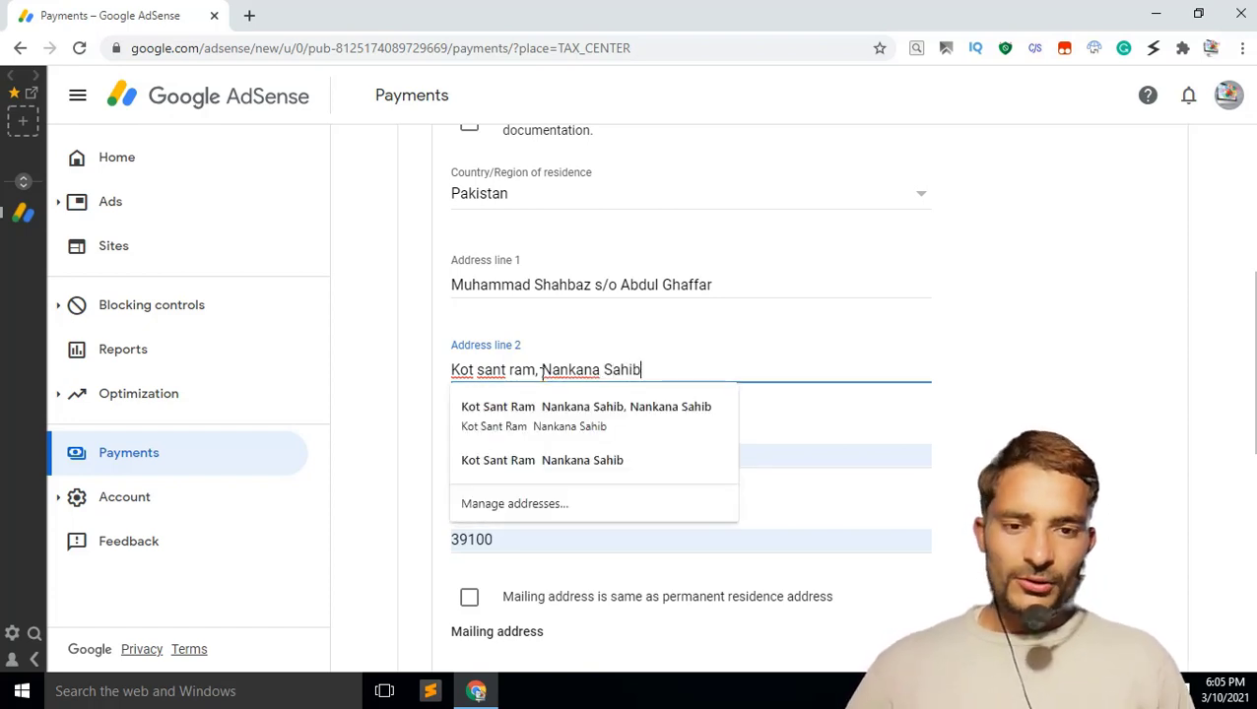
# Step: Mark the mailing address as the same as the permanent residence address
pyautogui.click(803, 407)
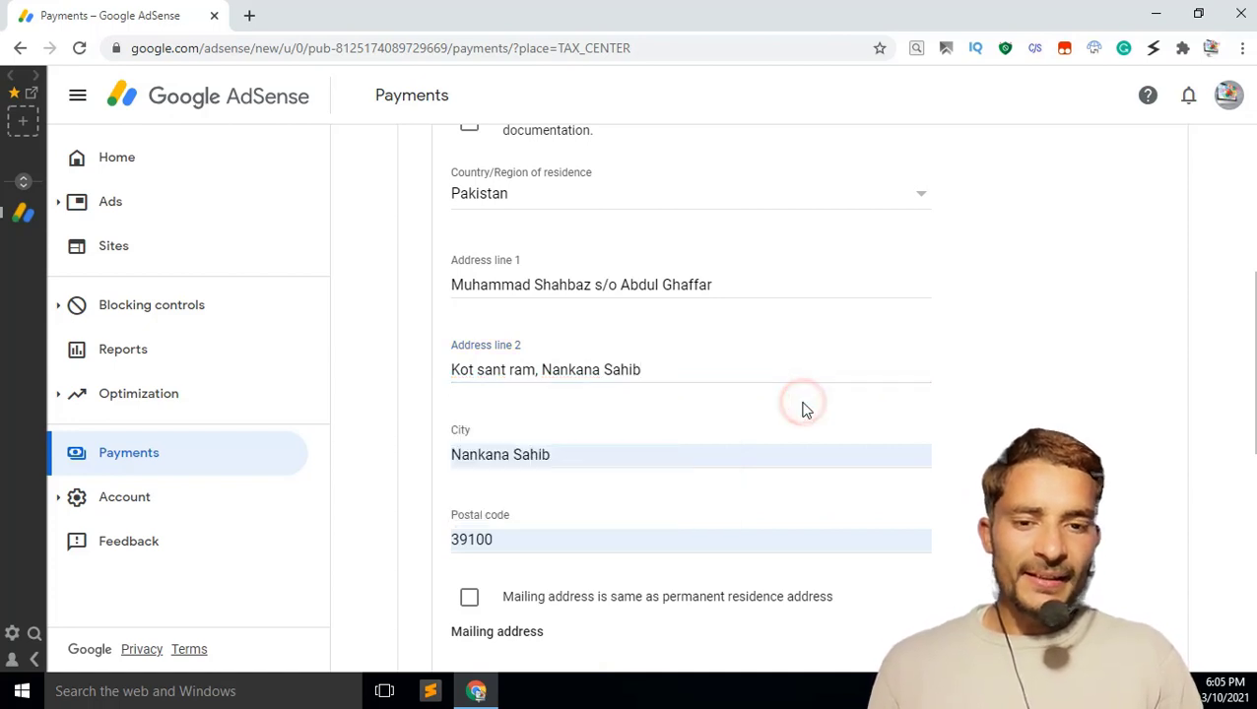
pyautogui.scroll(-3, 804, 408)
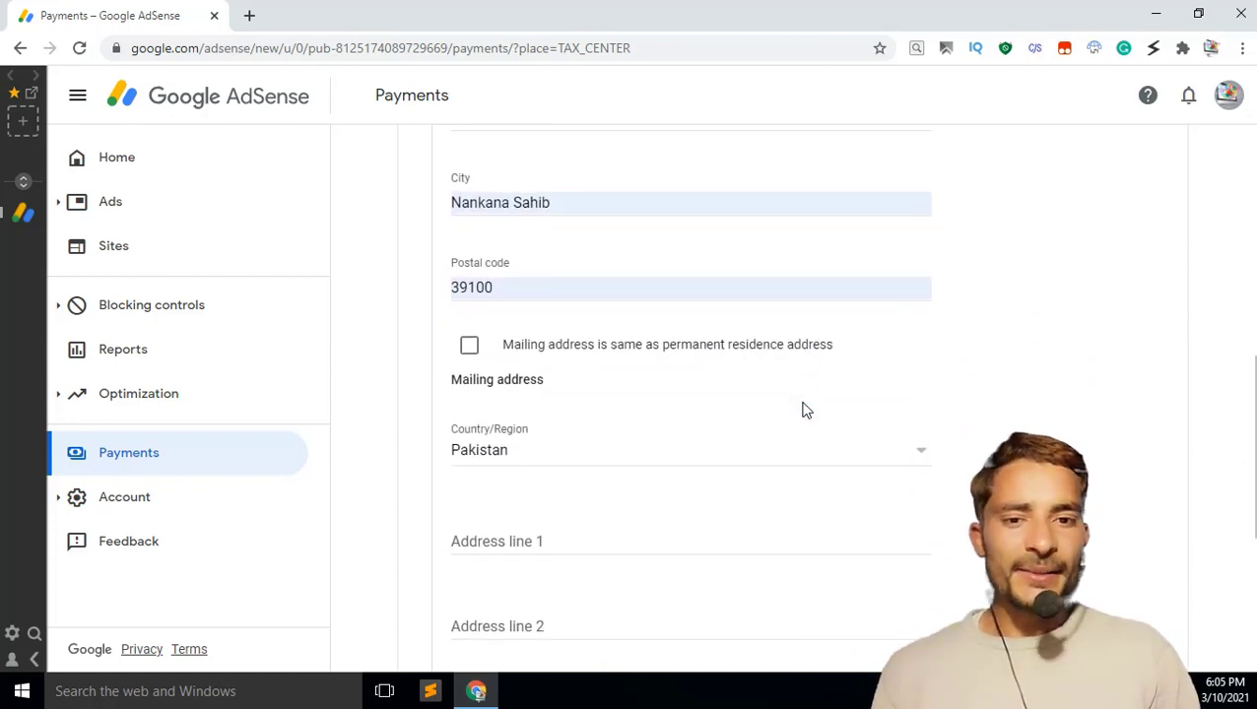
pyautogui.click(470, 347)
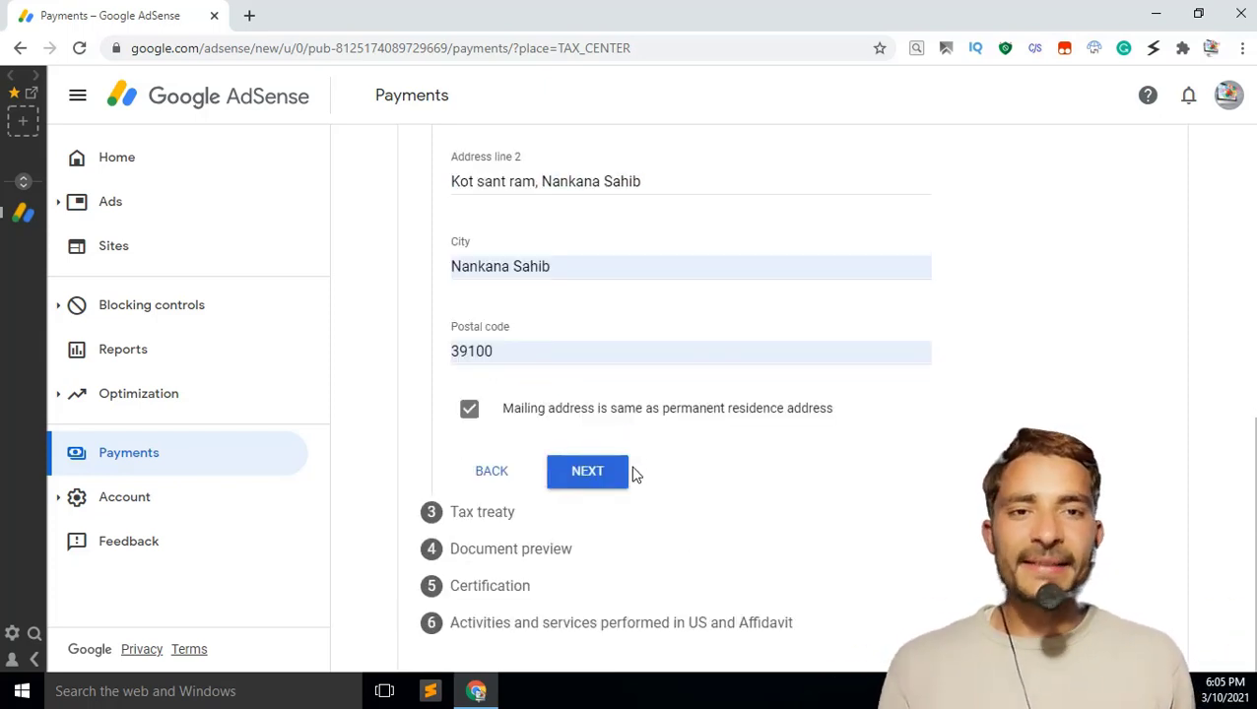
# Step: Answer No to the tax treaty question and proceed to the W-8BEN document preview
pyautogui.click(619, 478)
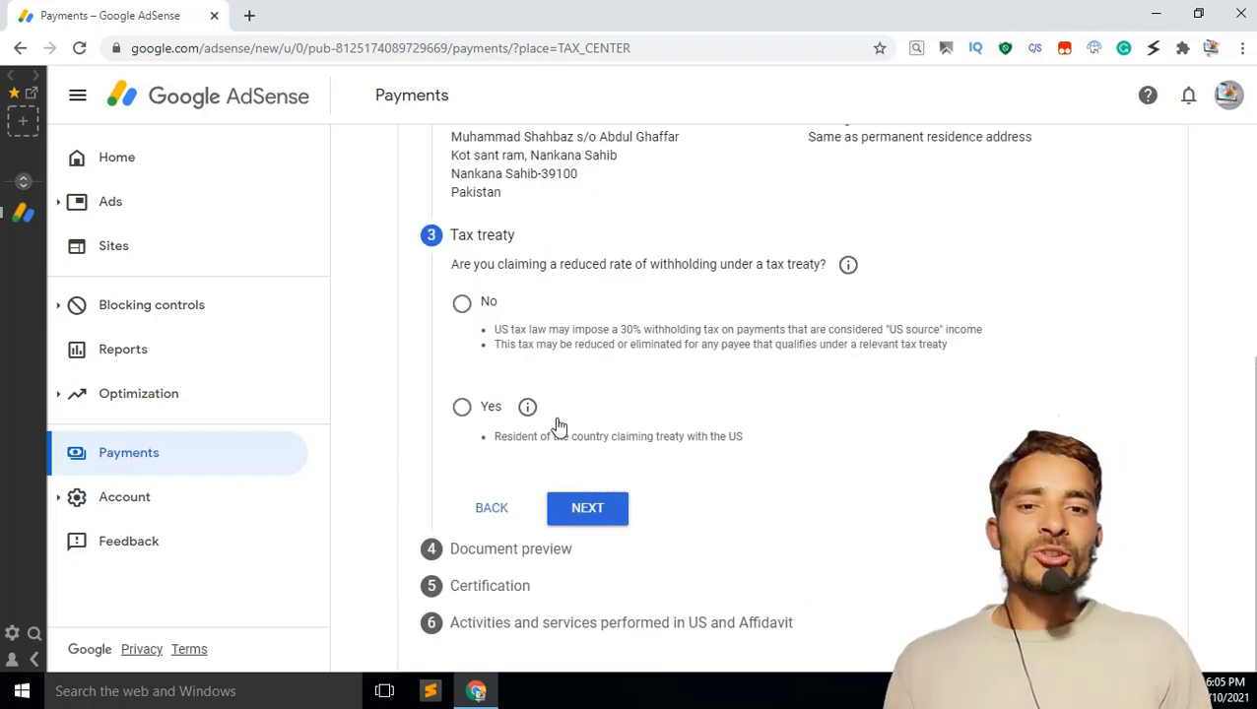
pyautogui.click(468, 314)
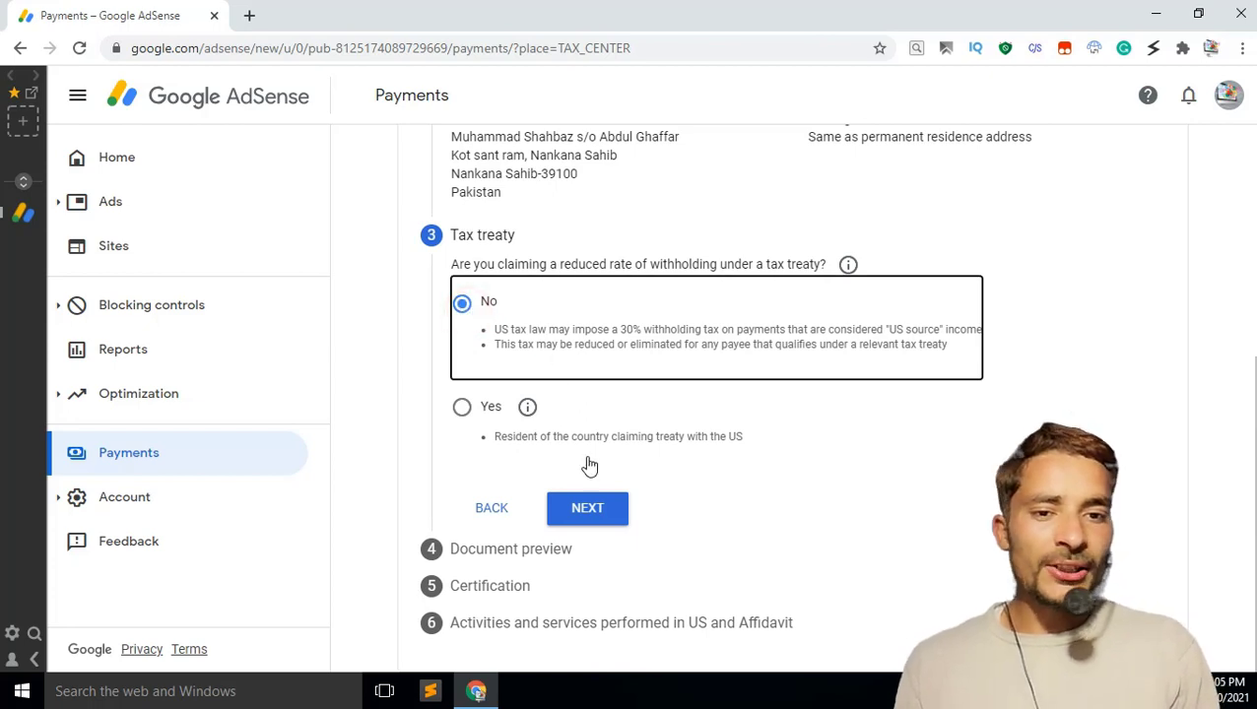
pyautogui.click(588, 508)
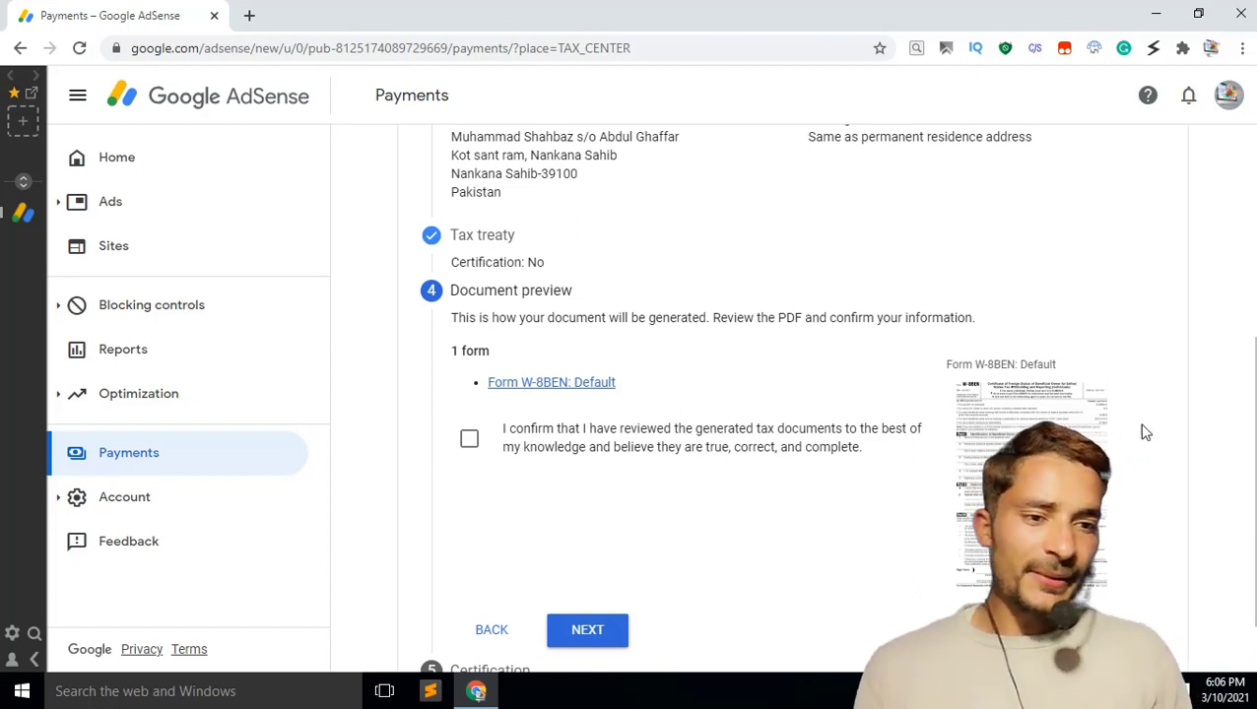
# Step: Confirm the preview was reviewed, sign with the full legal name, and declare being the person listed
pyautogui.click(470, 445)
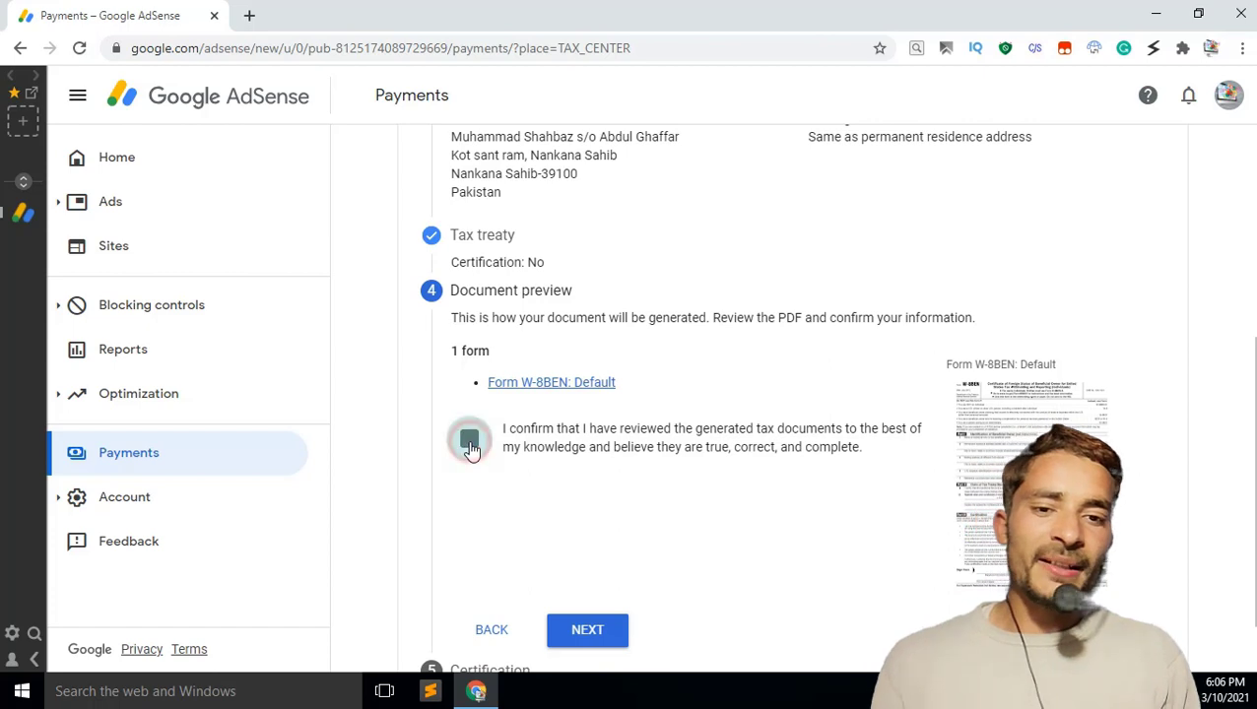
pyautogui.click(612, 628)
pyautogui.scroll(-5, 687, 314)
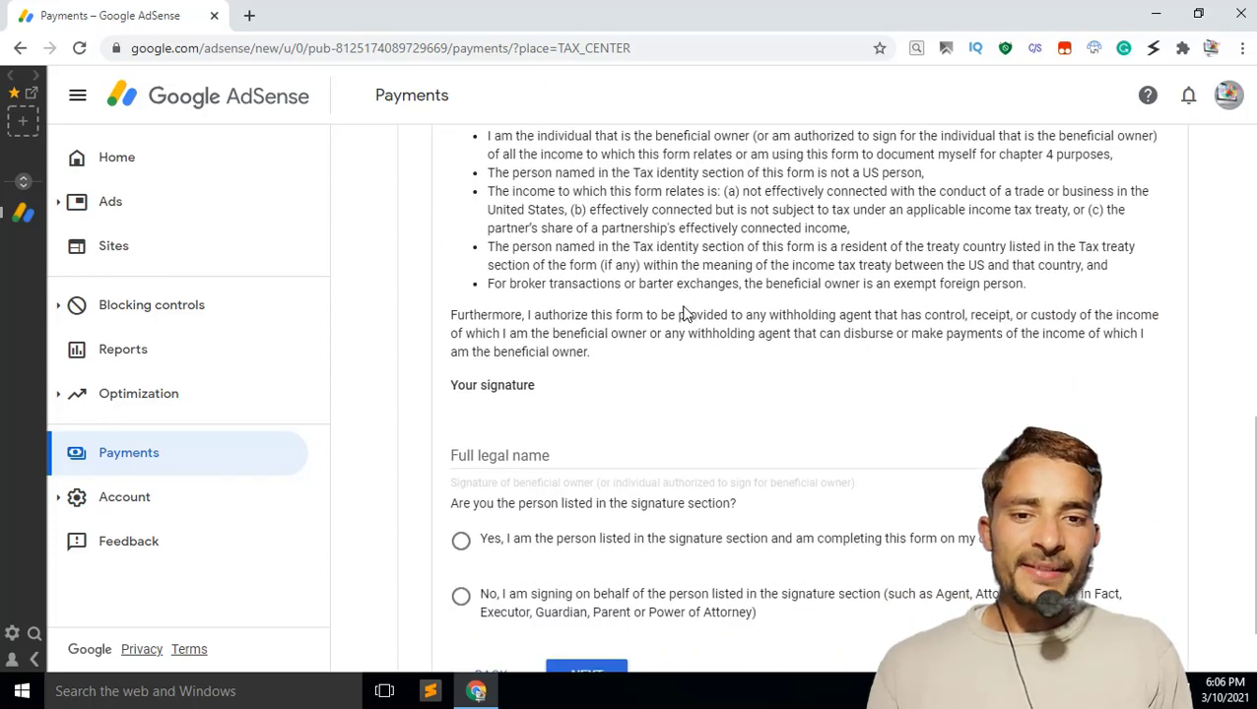
pyautogui.click(732, 460)
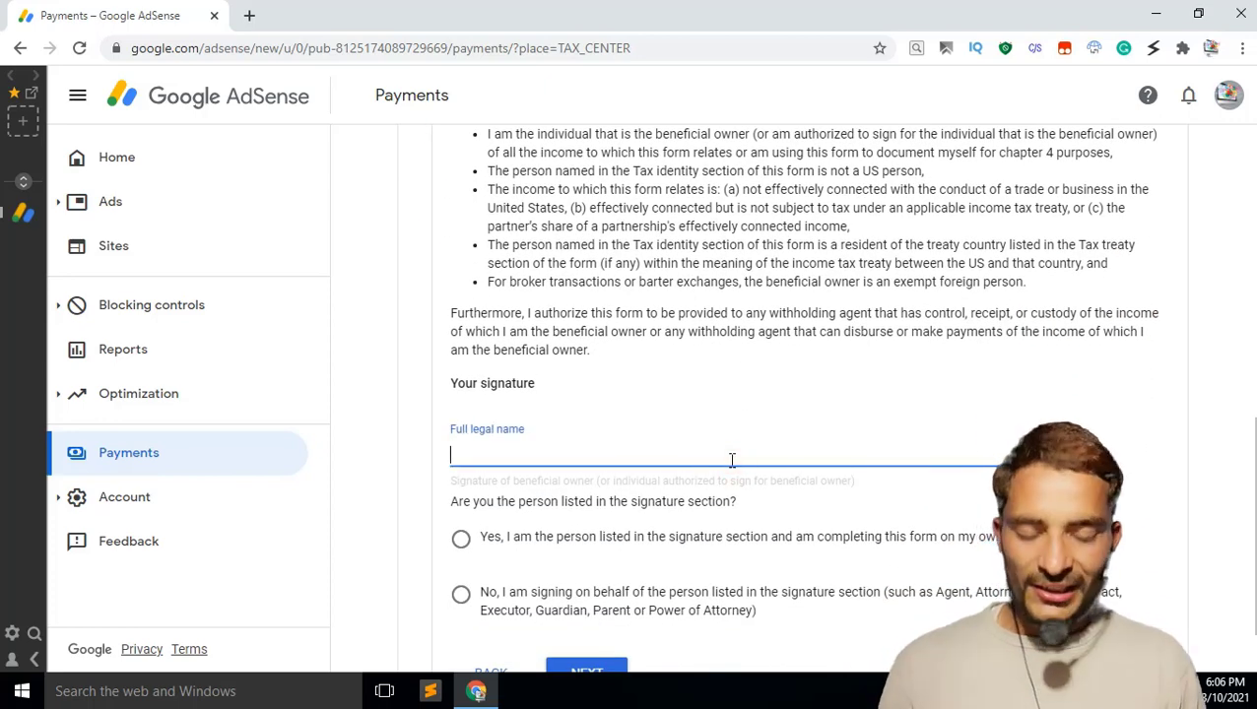
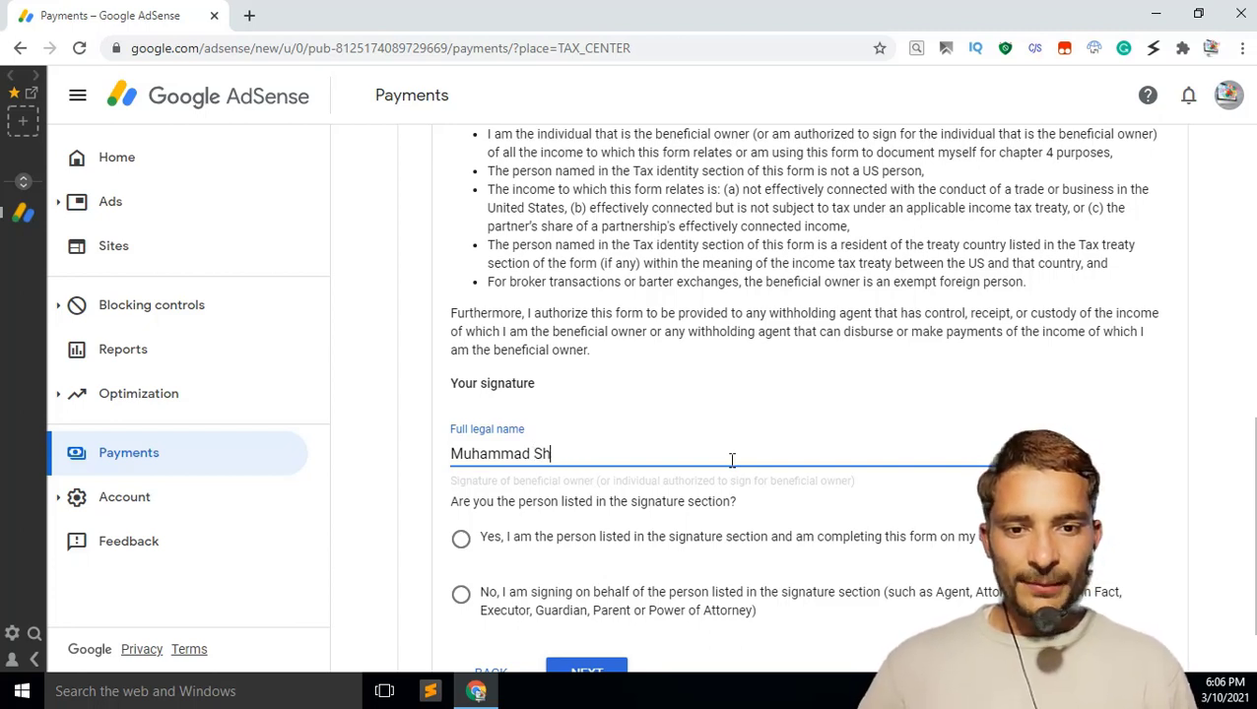
pyautogui.write('a')
pyautogui.write('hb')
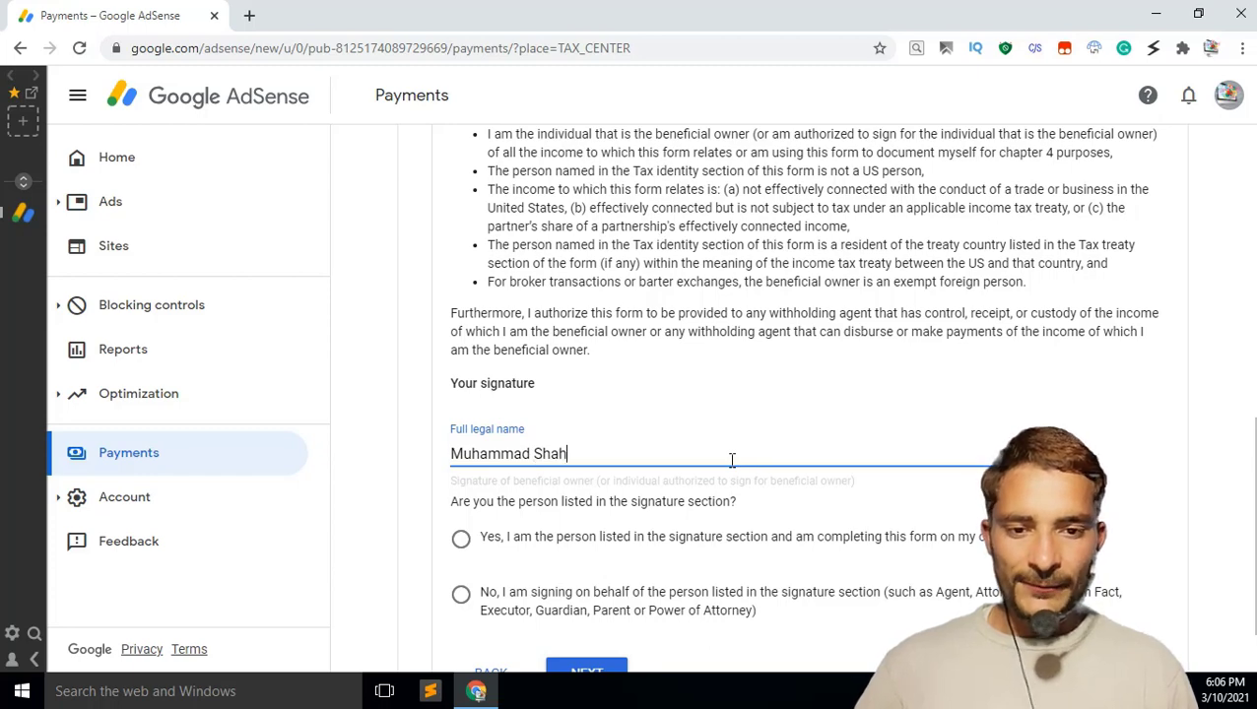
pyautogui.write('az')
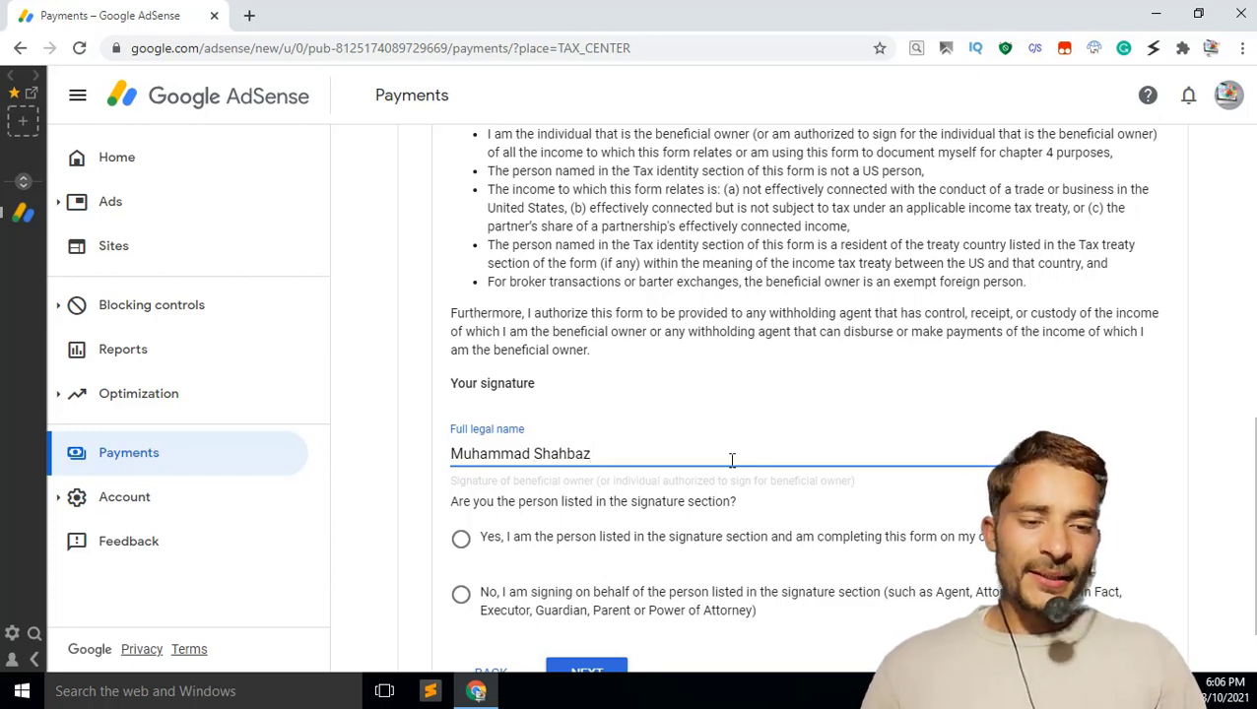
pyautogui.scroll(-1, 733, 498)
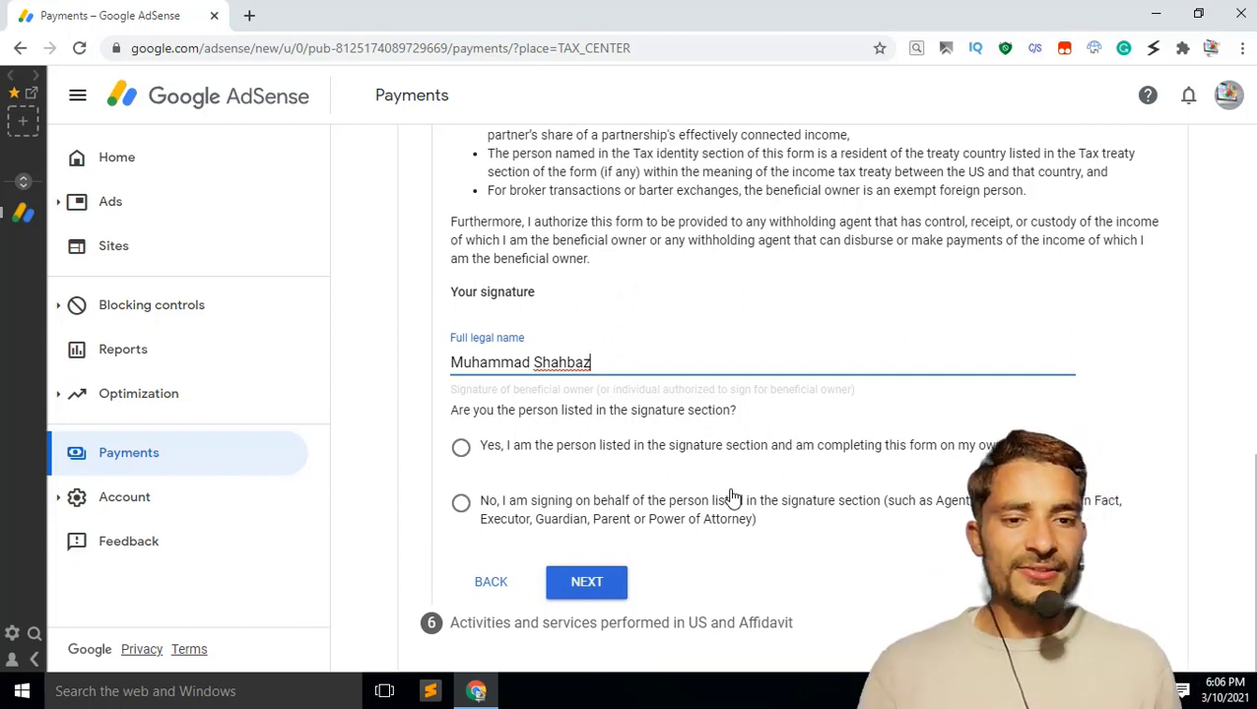
pyautogui.click(461, 448)
# Step: Answer No to US activities and certify services are performed outside the US
pyautogui.click(598, 582)
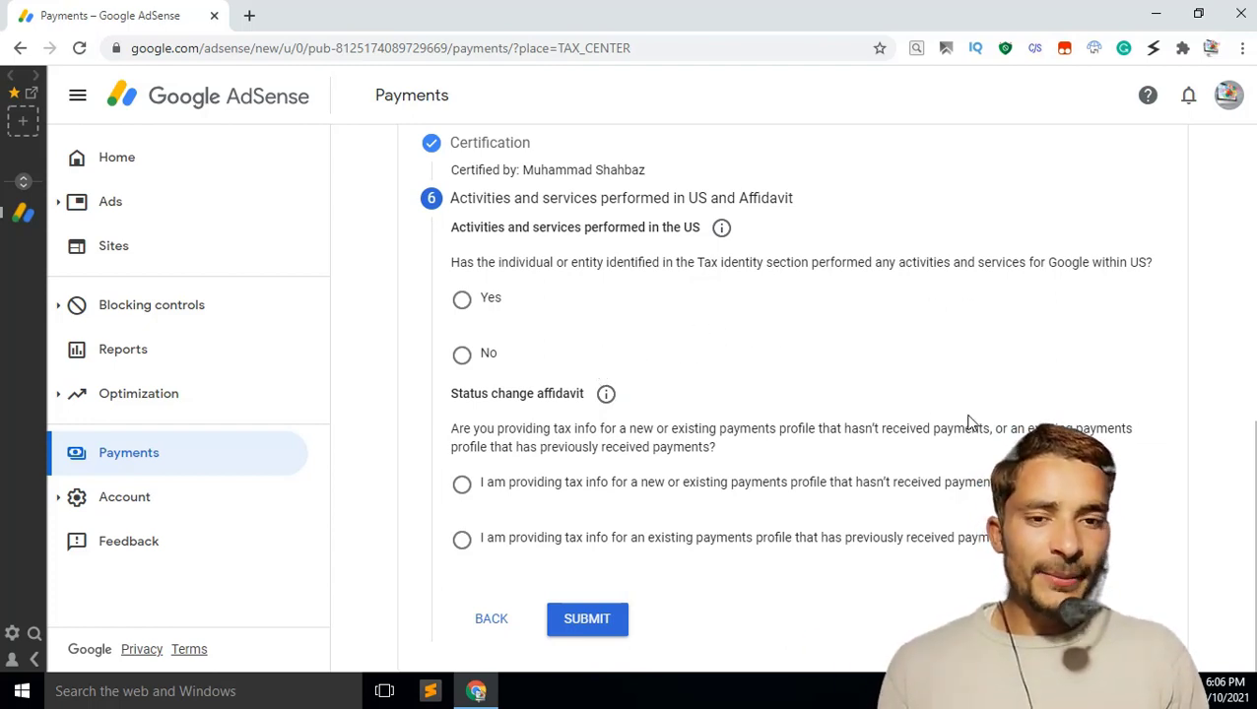
pyautogui.click(463, 356)
pyautogui.click(483, 409)
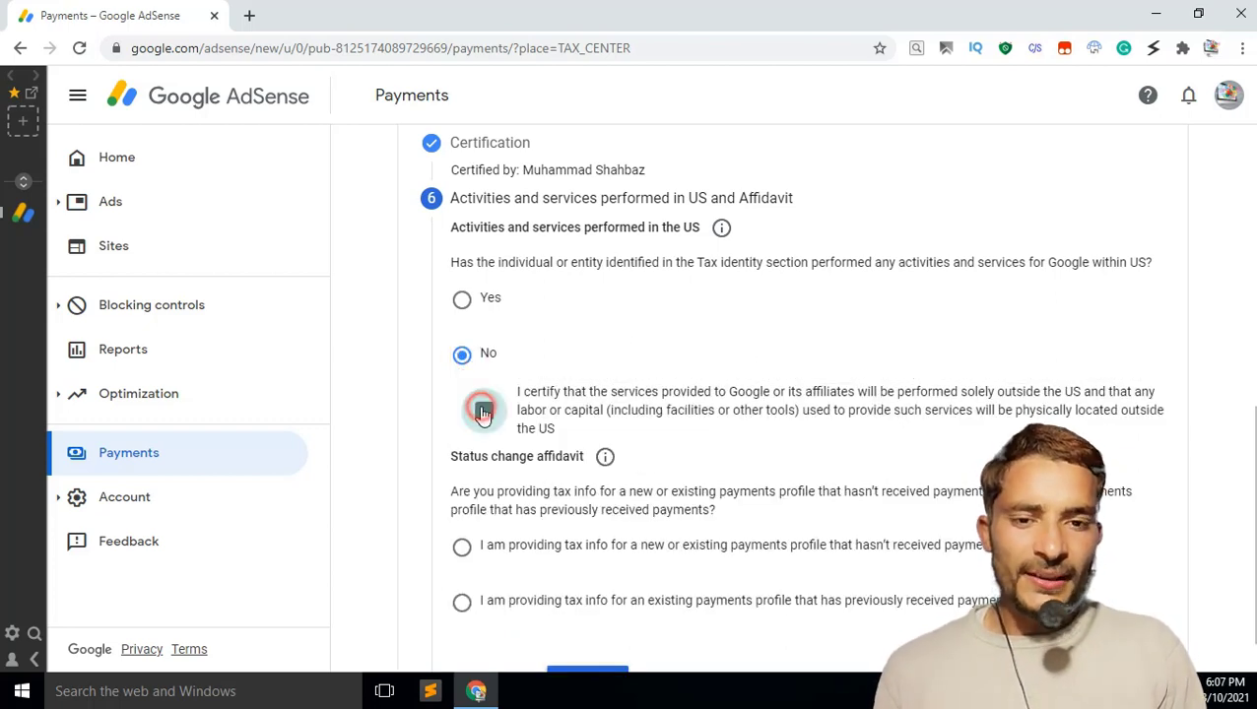
pyautogui.scroll(-1, 655, 397)
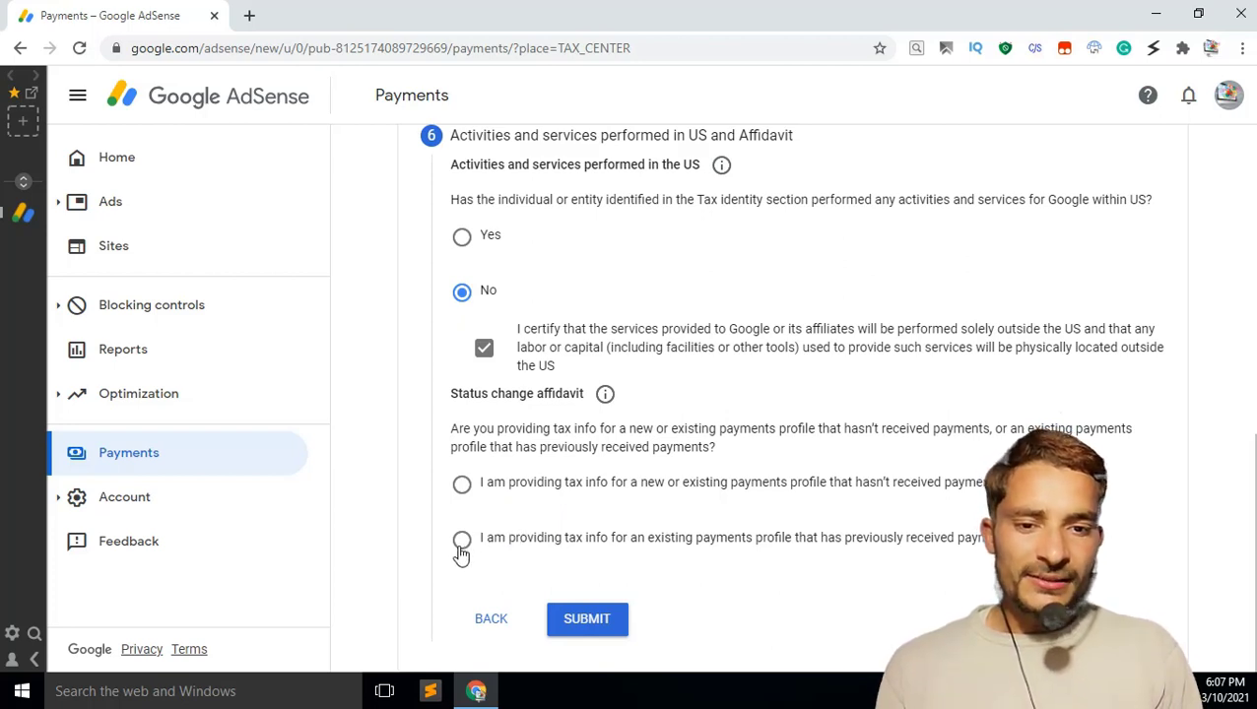
# Step: Try the status change affidavit options, accept the perjury declaration, and pick the new-profile option
pyautogui.click(581, 544)
pyautogui.scroll(-2, 611, 512)
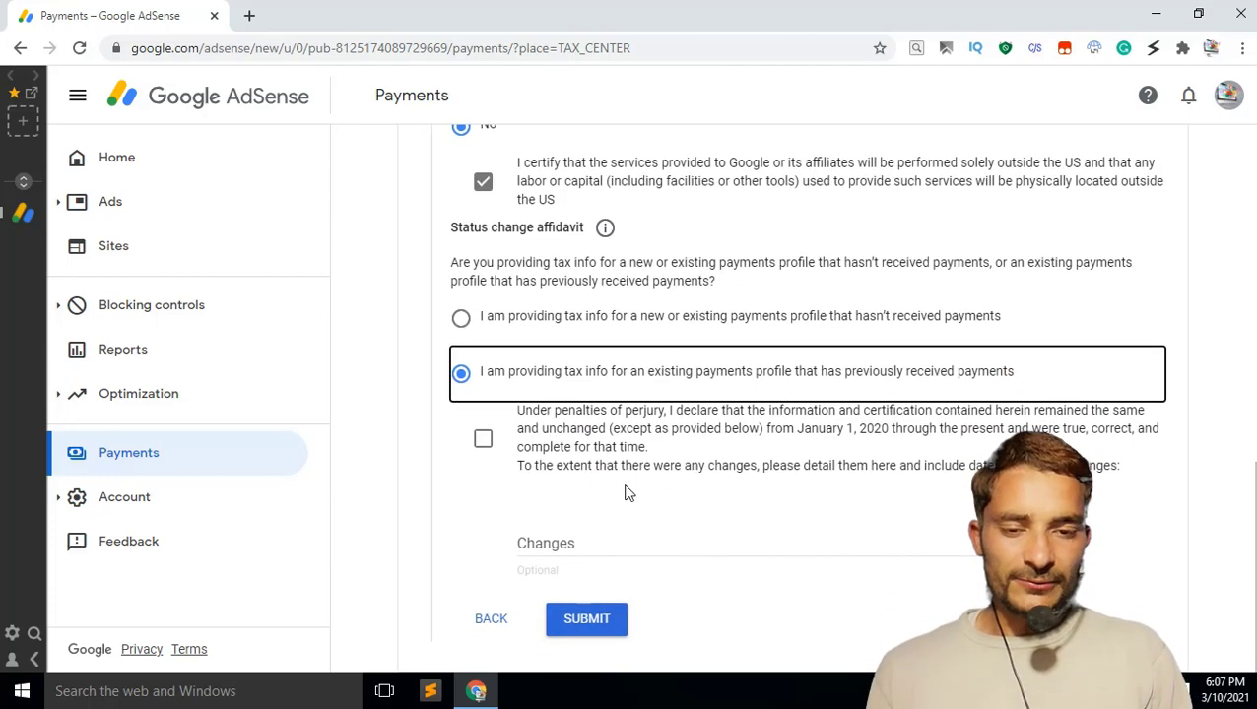
pyautogui.click(462, 318)
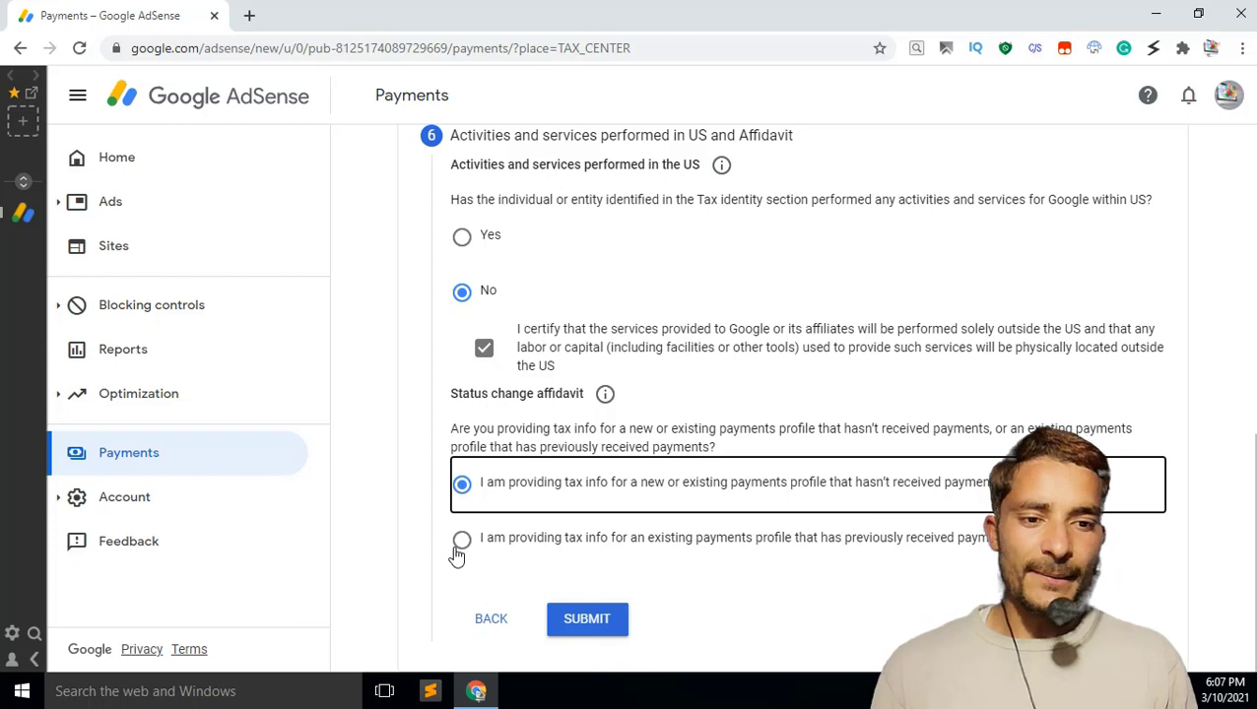
pyautogui.click(461, 542)
pyautogui.scroll(-2, 460, 553)
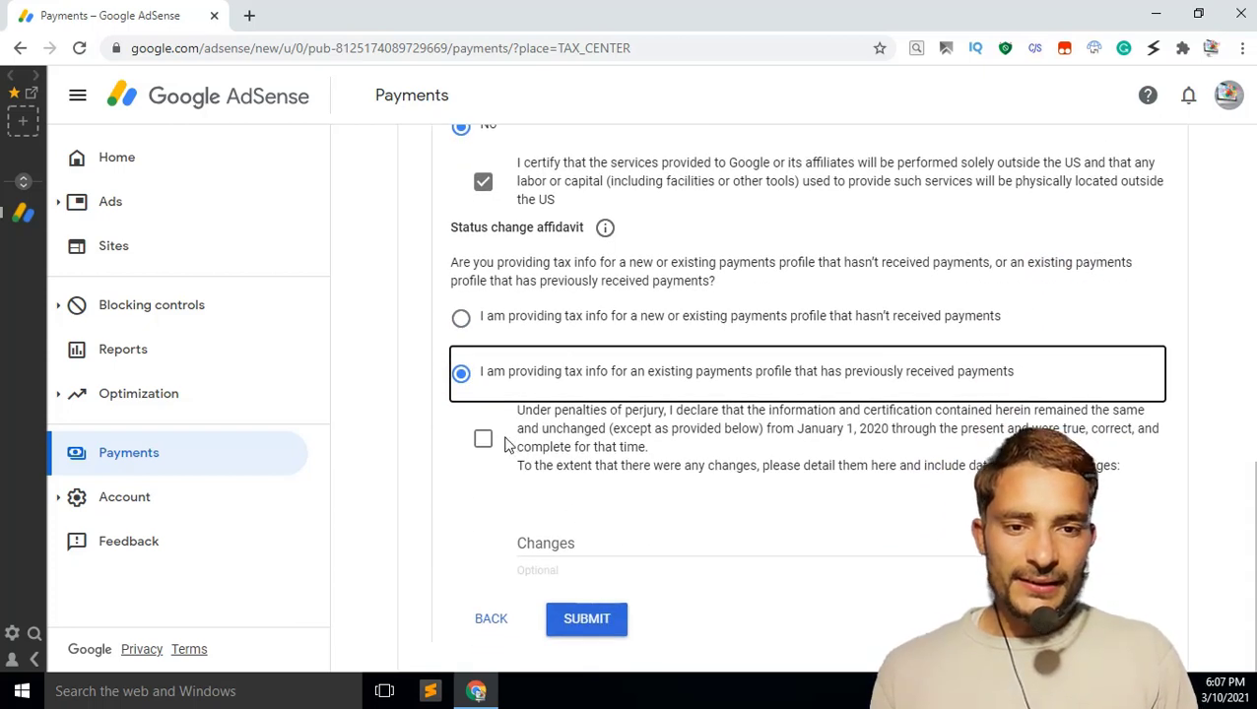
pyautogui.click(483, 438)
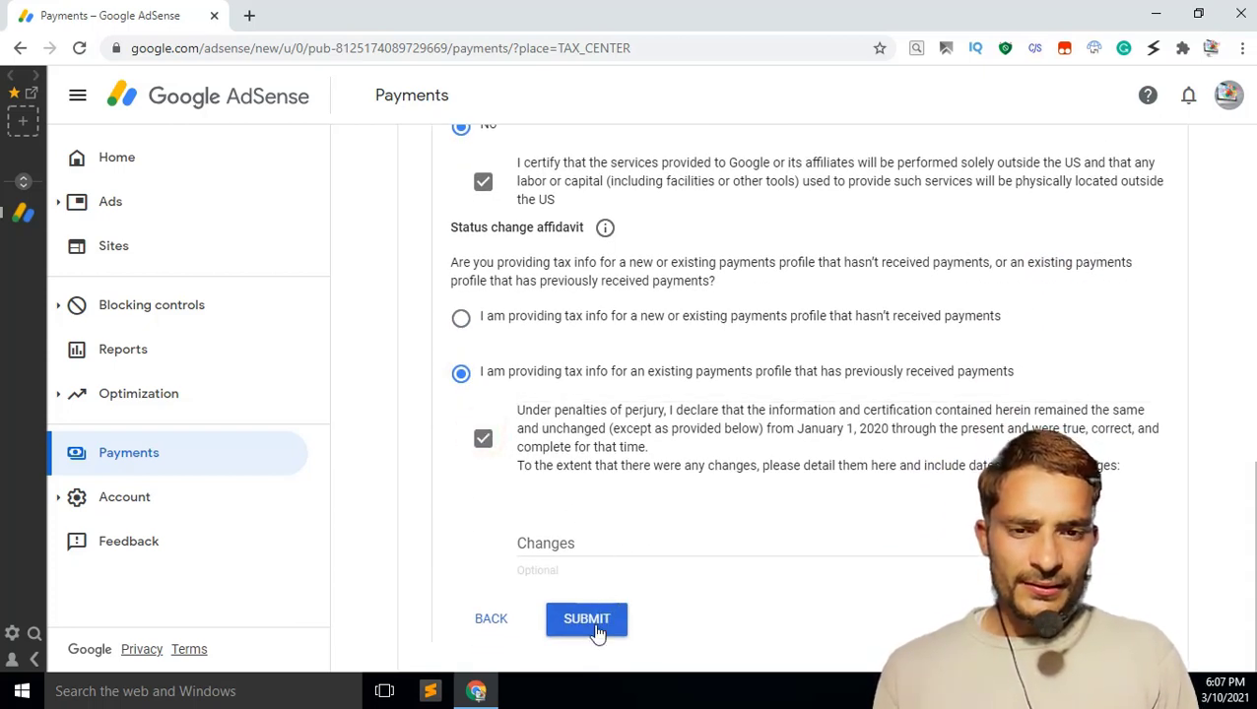
pyautogui.click(598, 553)
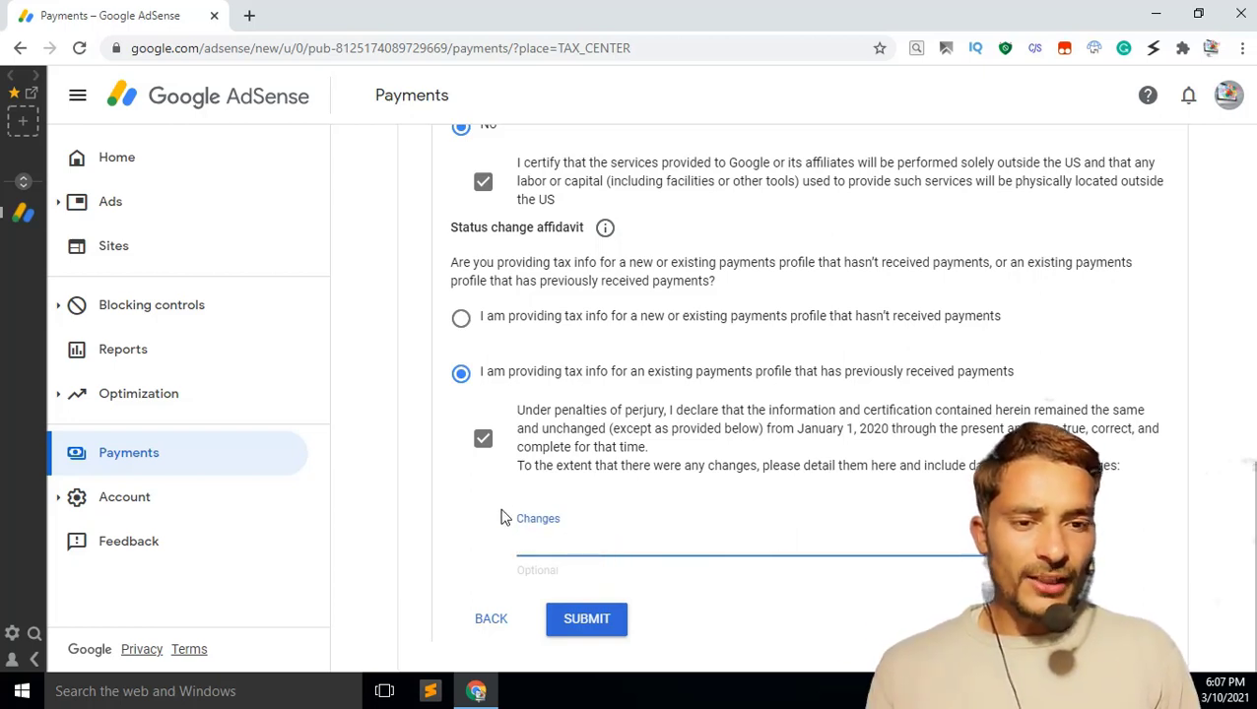
pyautogui.click(463, 321)
# Step: Keep the affidavit on 'new or existing payments profile that hasn't received payments'
pyautogui.click(589, 620)
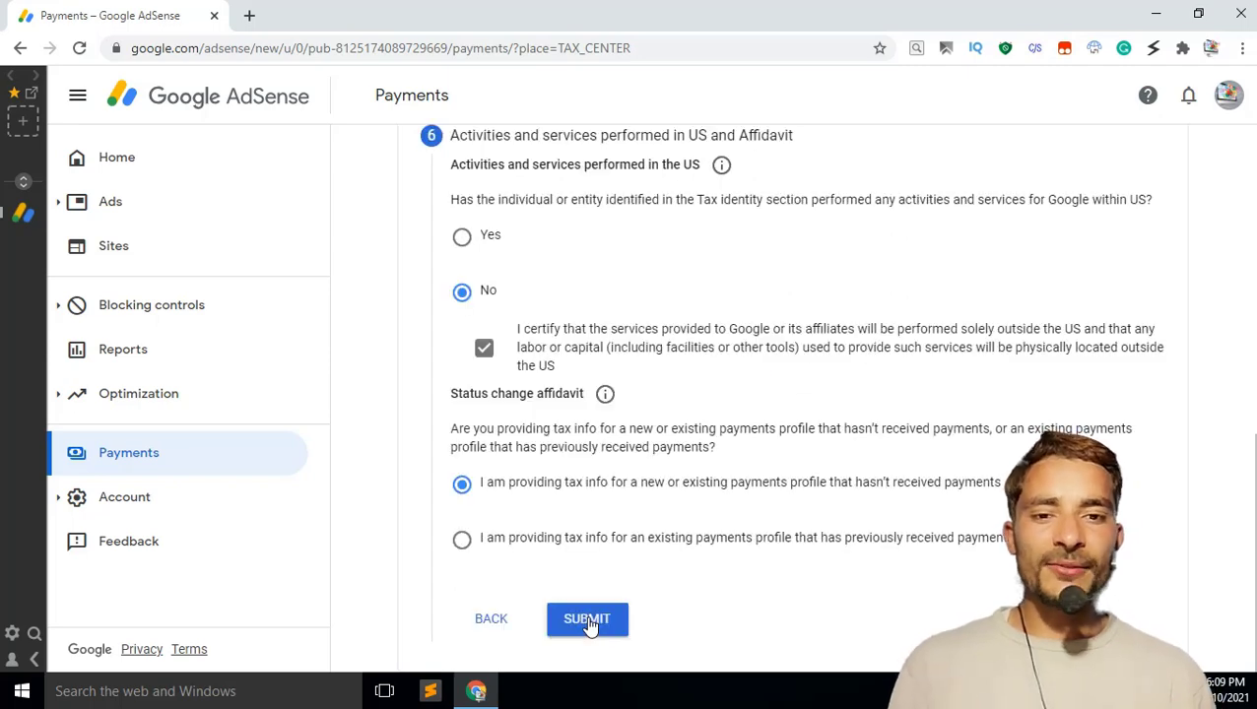
# Step: Submit the W-8BEN and verify Manage tax info lists it as Approved, dated March 10, 2021
pyautogui.click(587, 619)
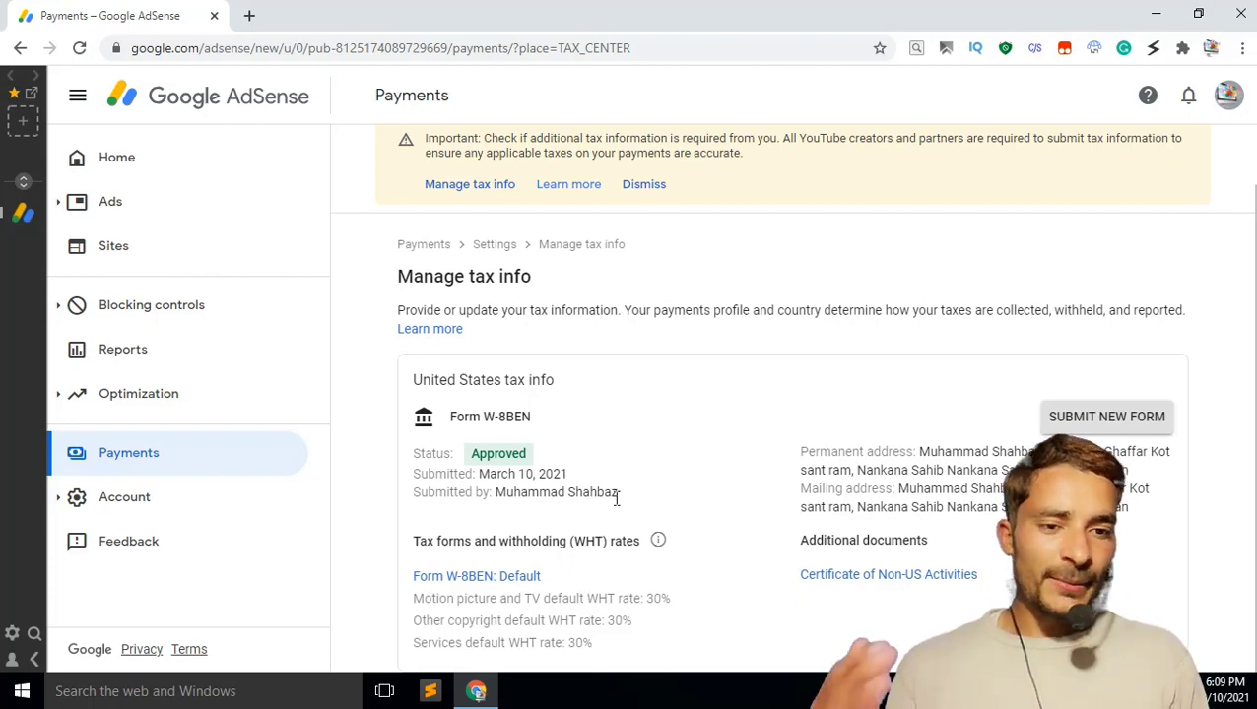
pyautogui.click(470, 459)
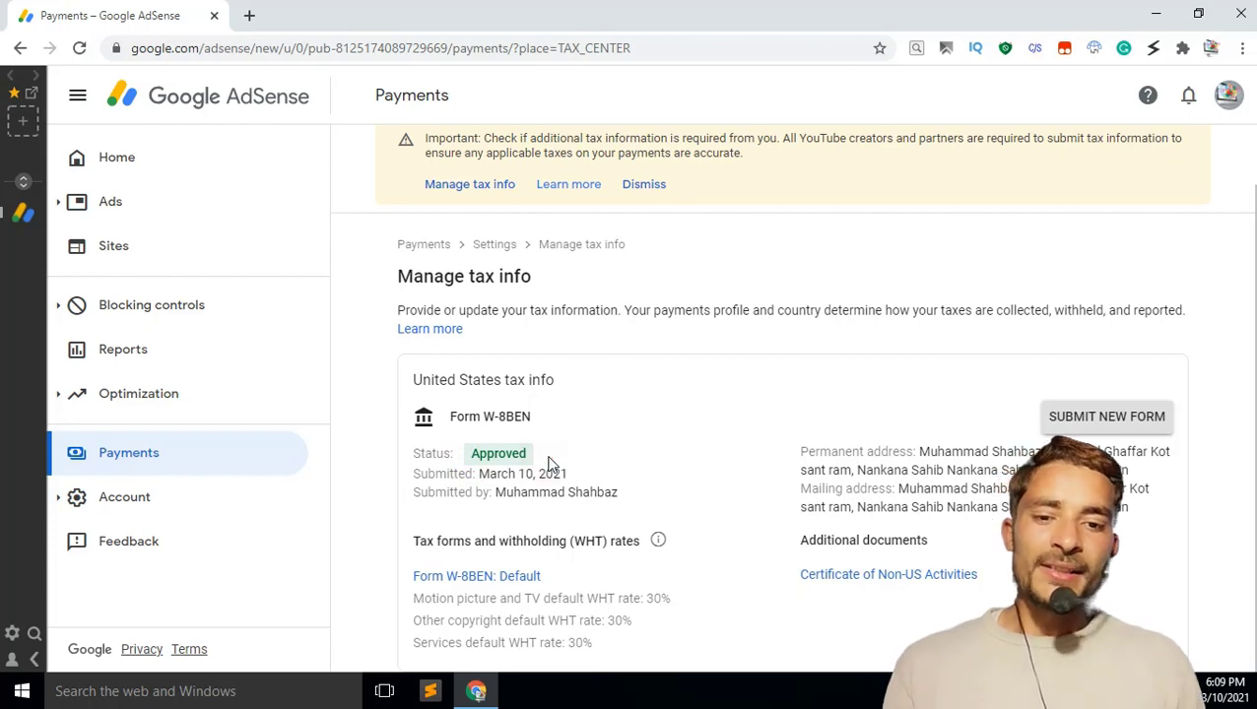